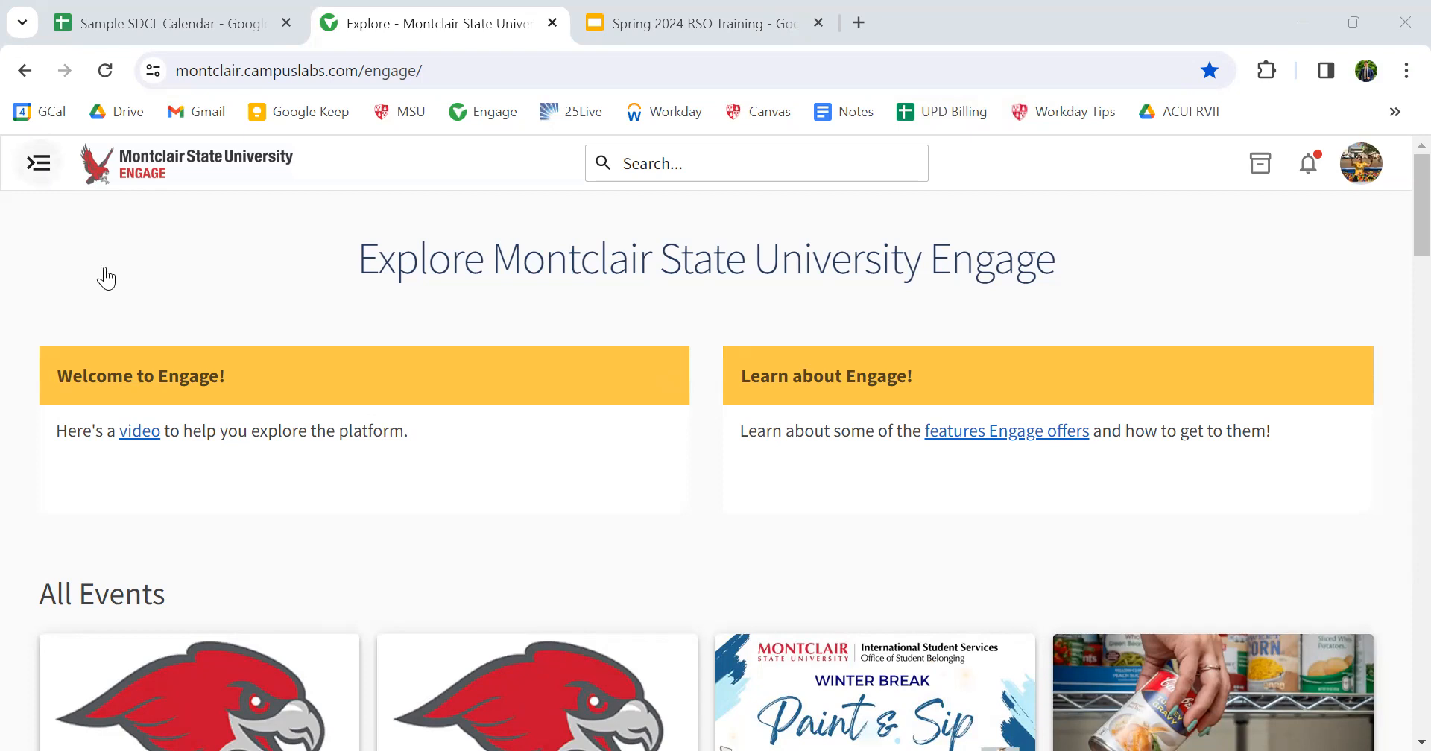
Go to the management home of the Event Test organization and open its roster.
scroll(205, 560, down, 3)
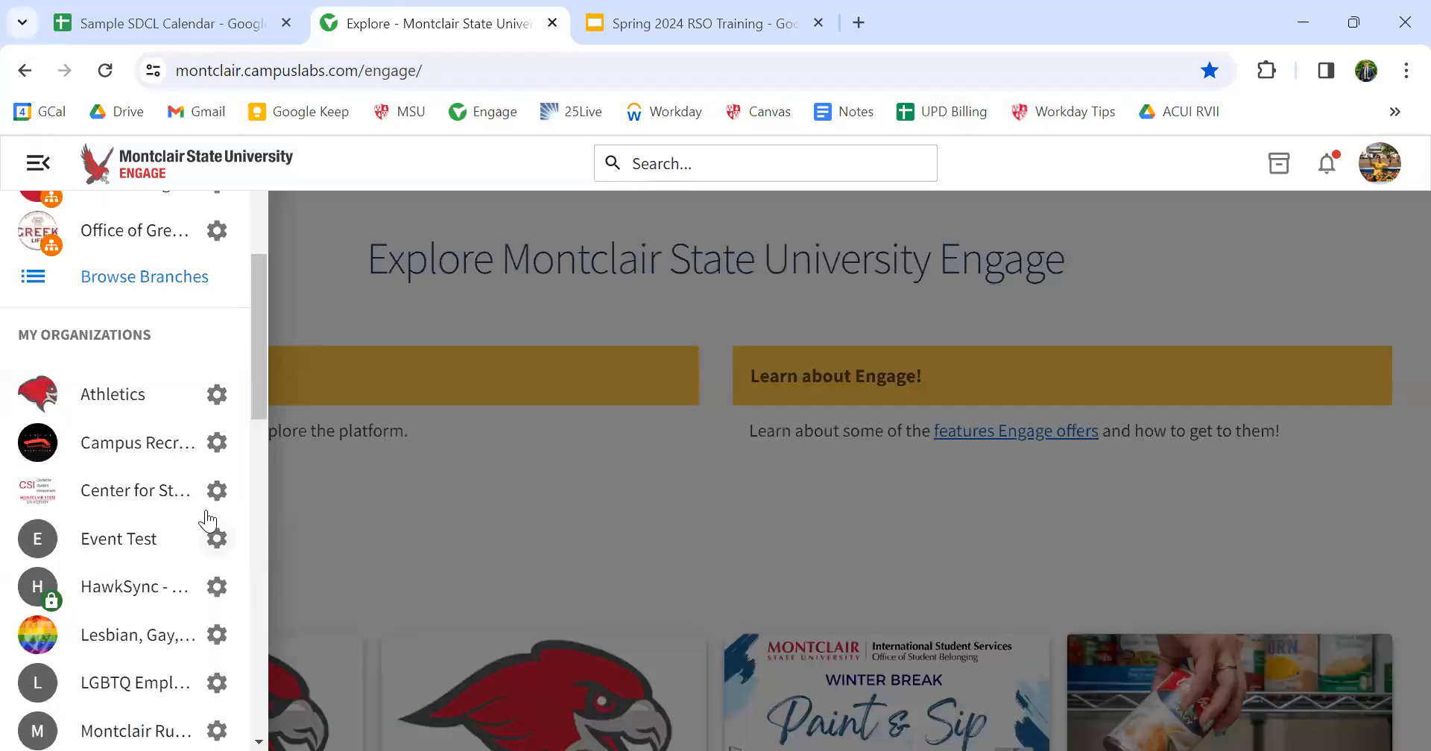
click(217, 540)
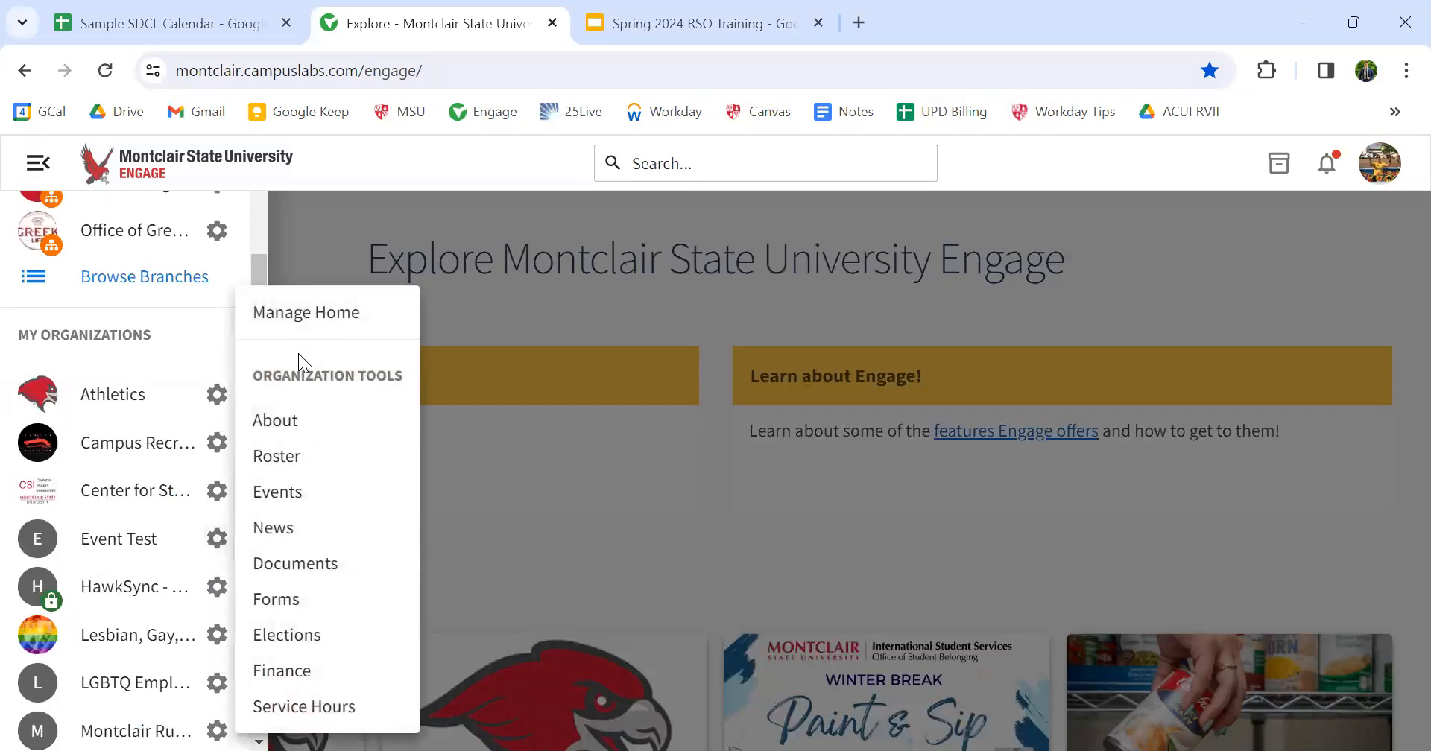
click(318, 326)
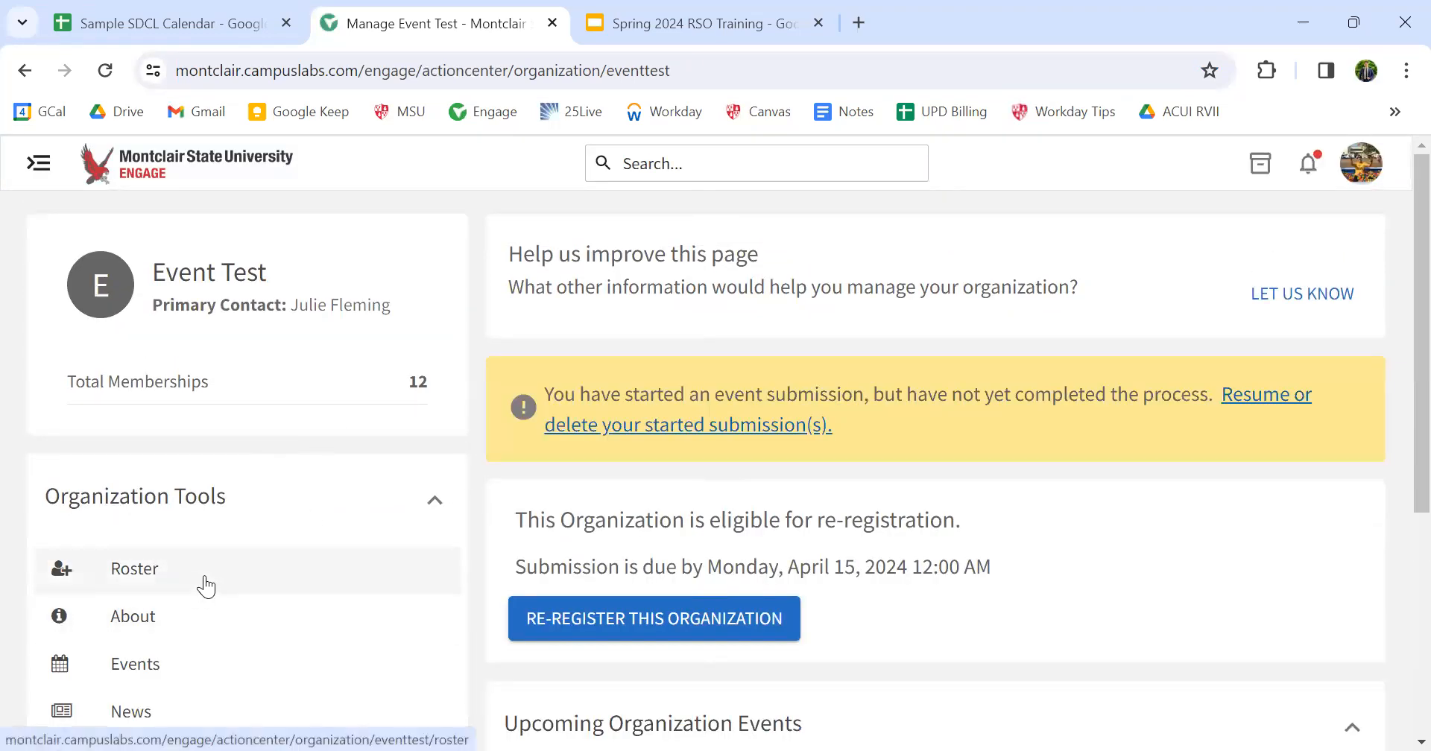
click(206, 587)
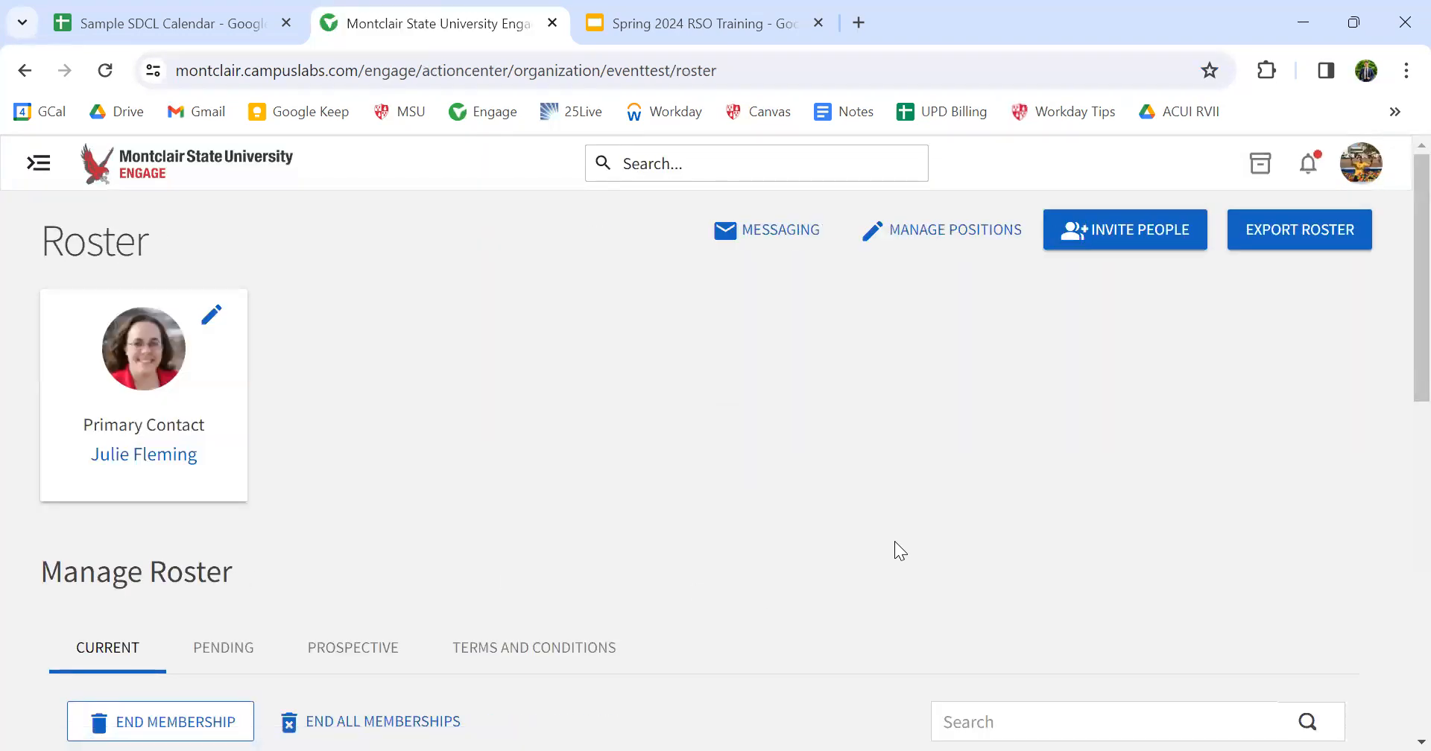
Remove the Event Coordinator position from the roster member listed as both Campus Advisor and Event Coordinator, and save.
scroll(898, 539, down, 5)
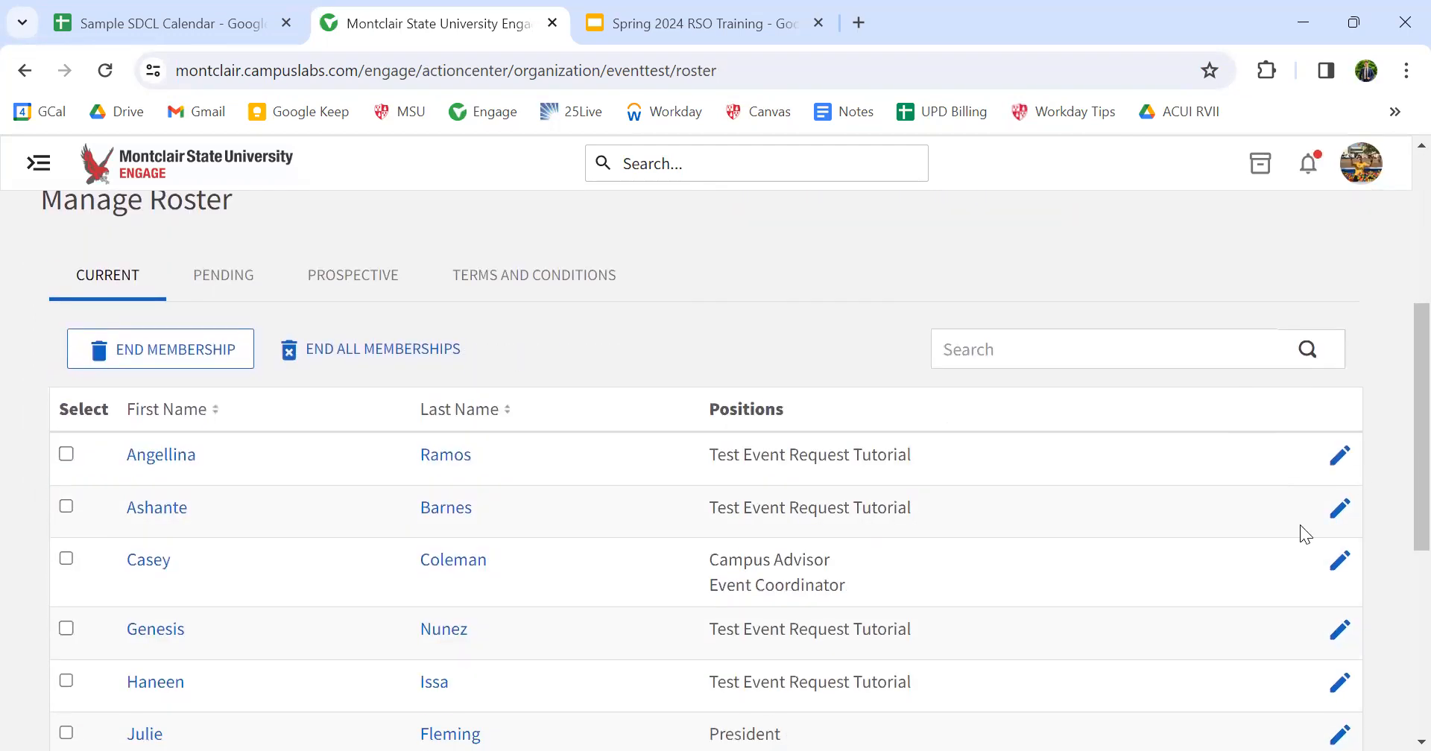
scroll(1306, 535, down, 3)
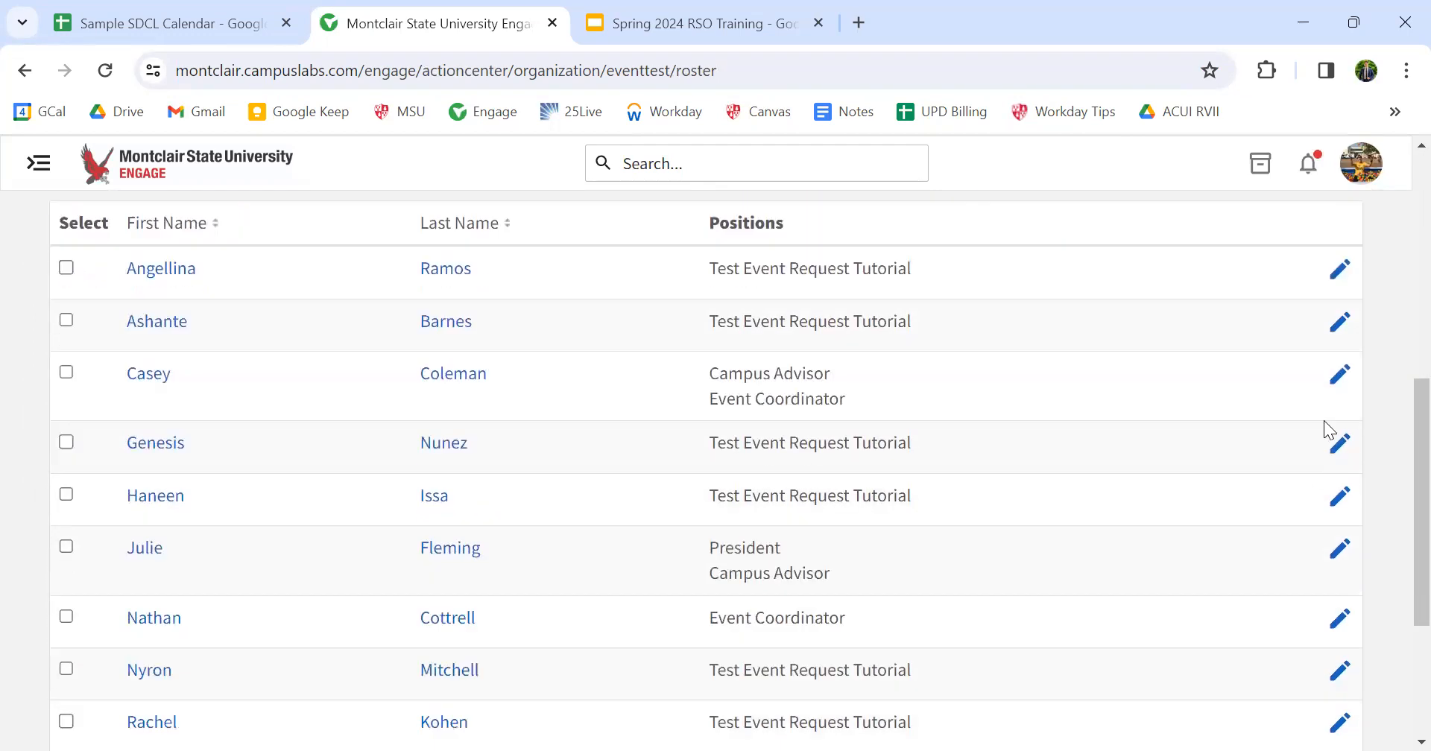
click(1337, 373)
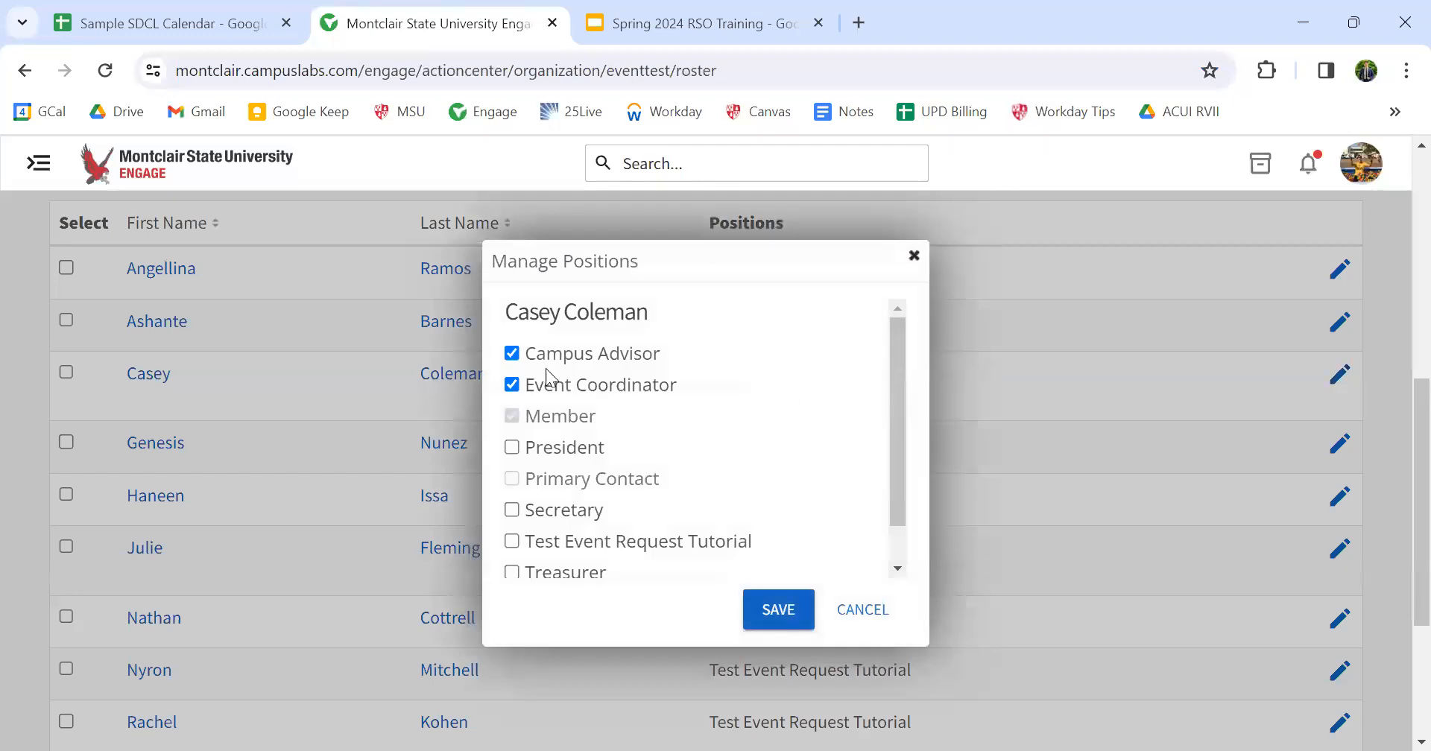
click(512, 386)
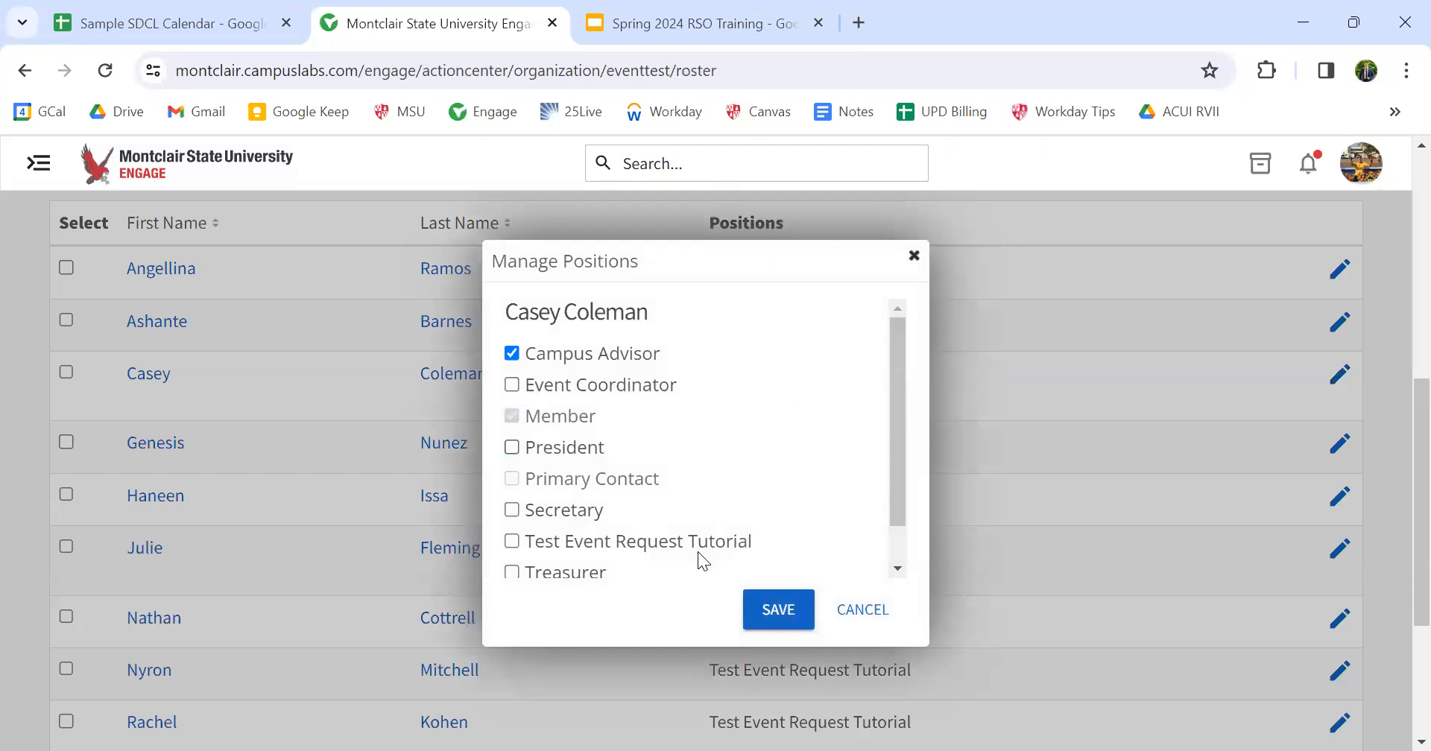
click(776, 610)
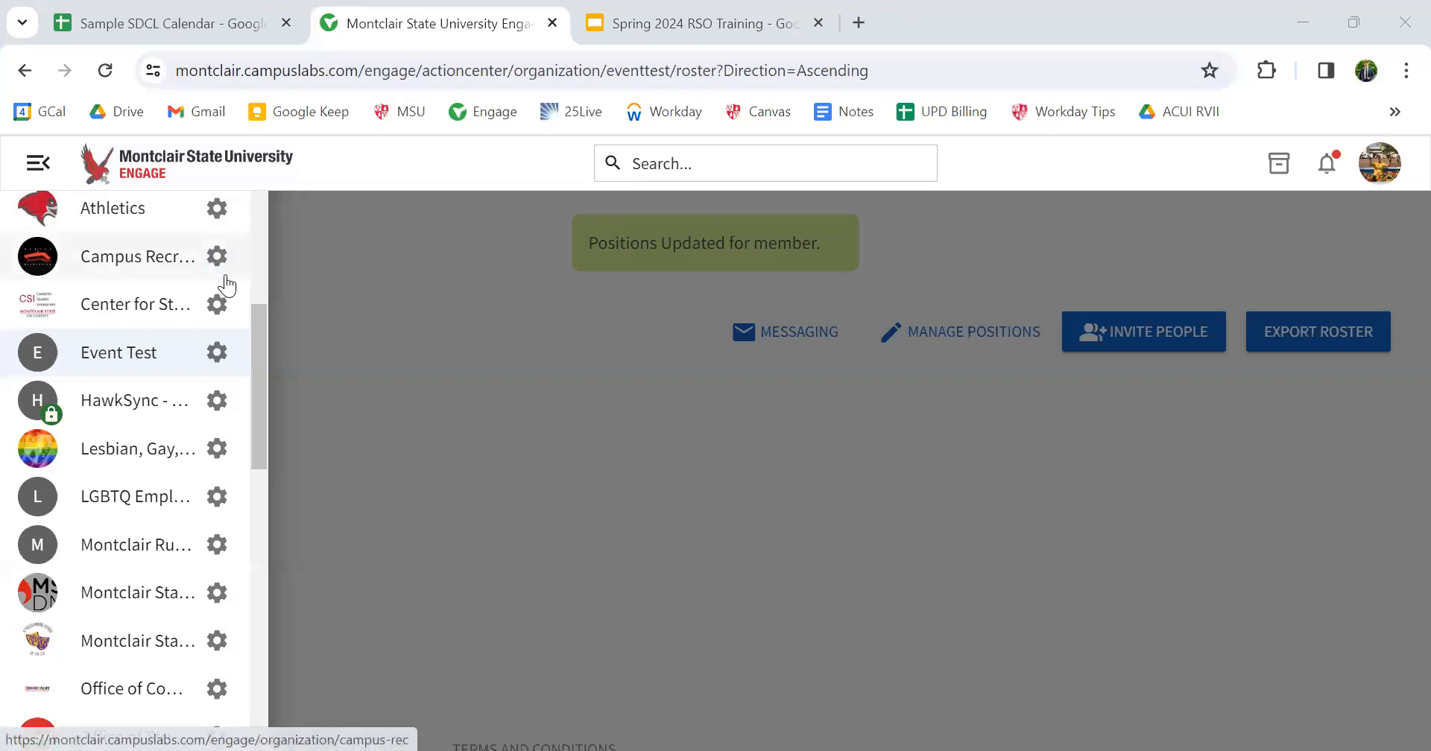
Return to the Event Test organization's management home and start creating a new event.
click(216, 353)
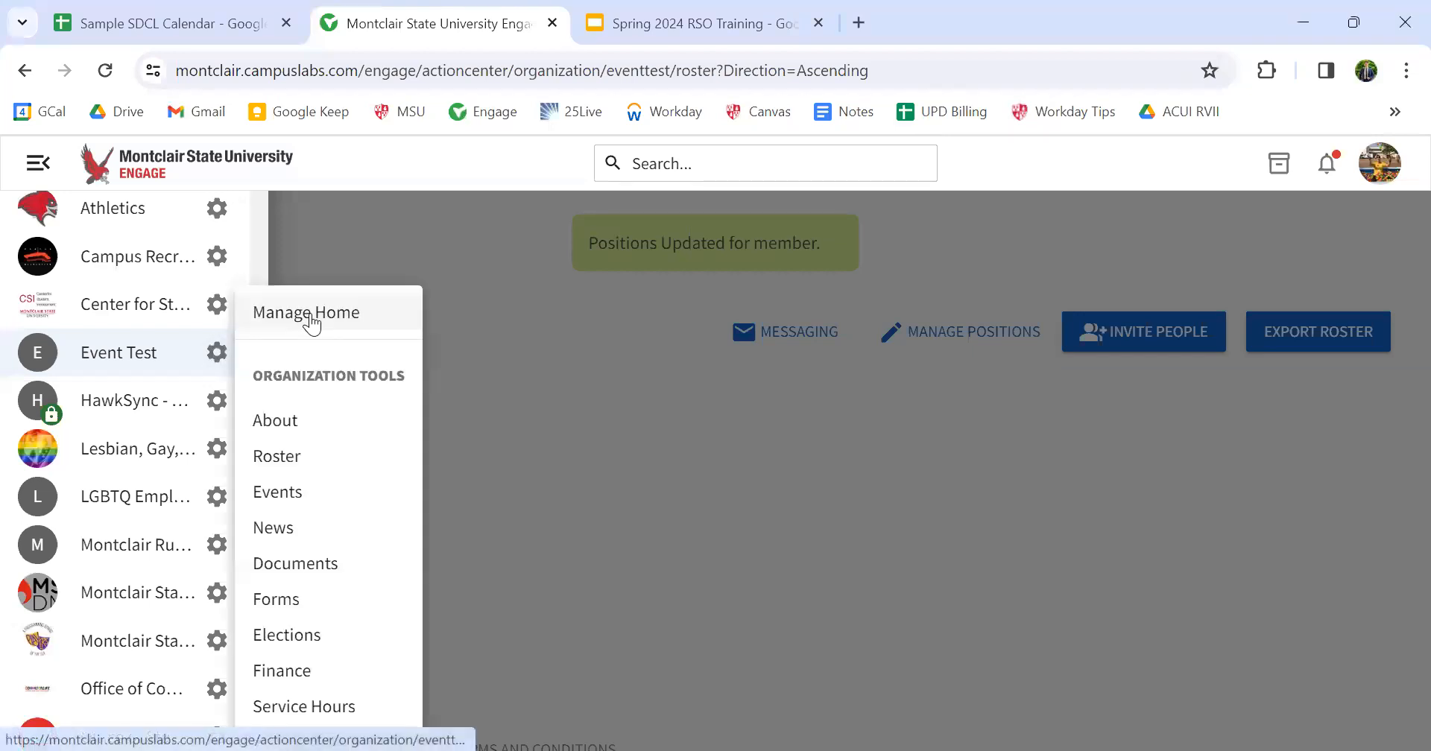
click(312, 325)
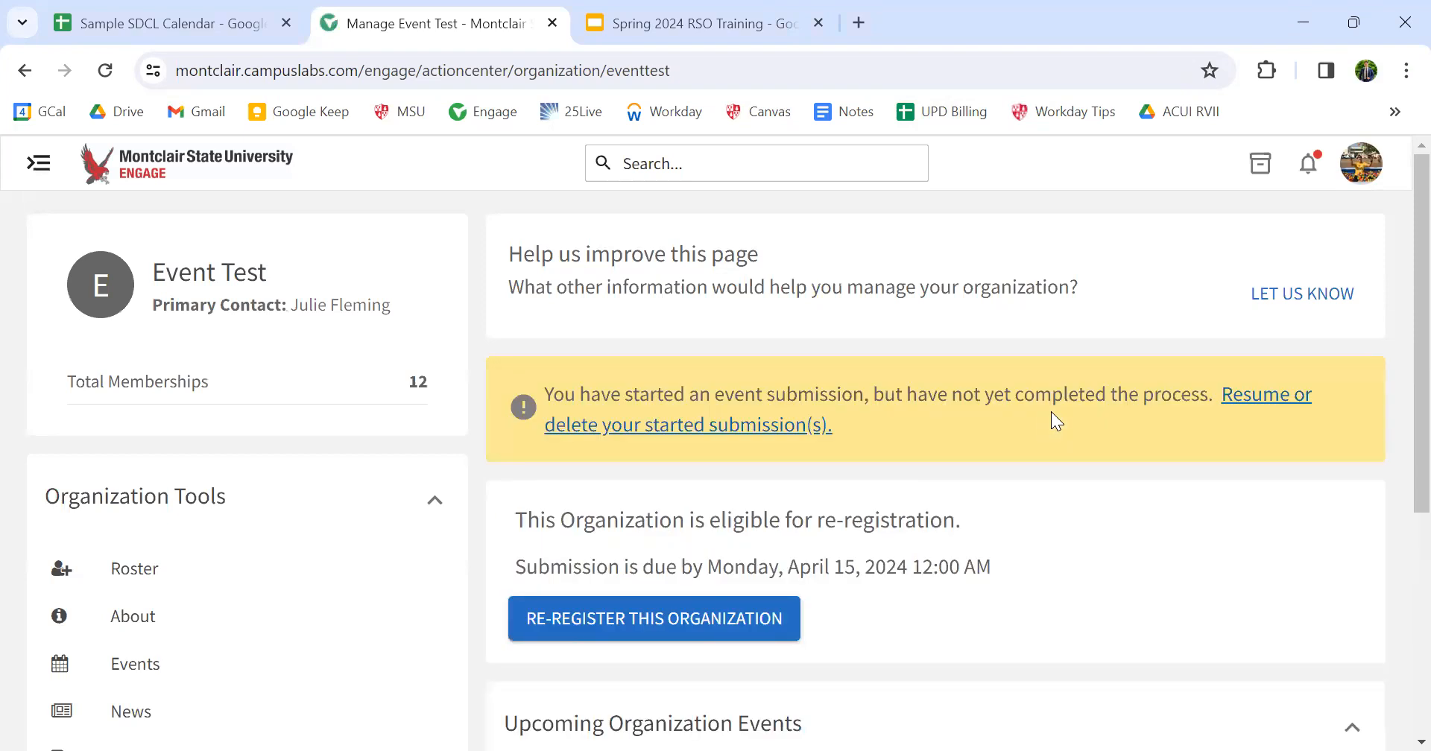
scroll(1050, 418, down, 3)
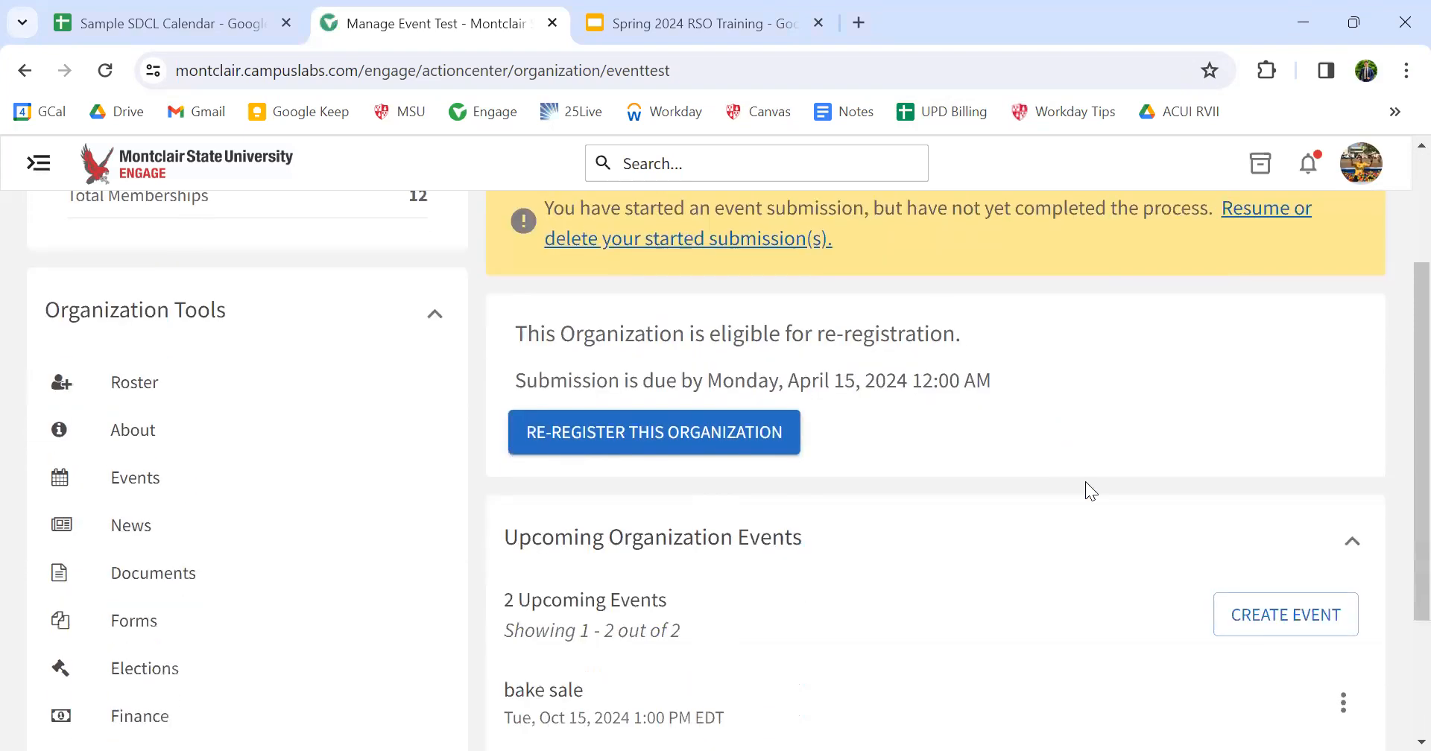
click(1306, 628)
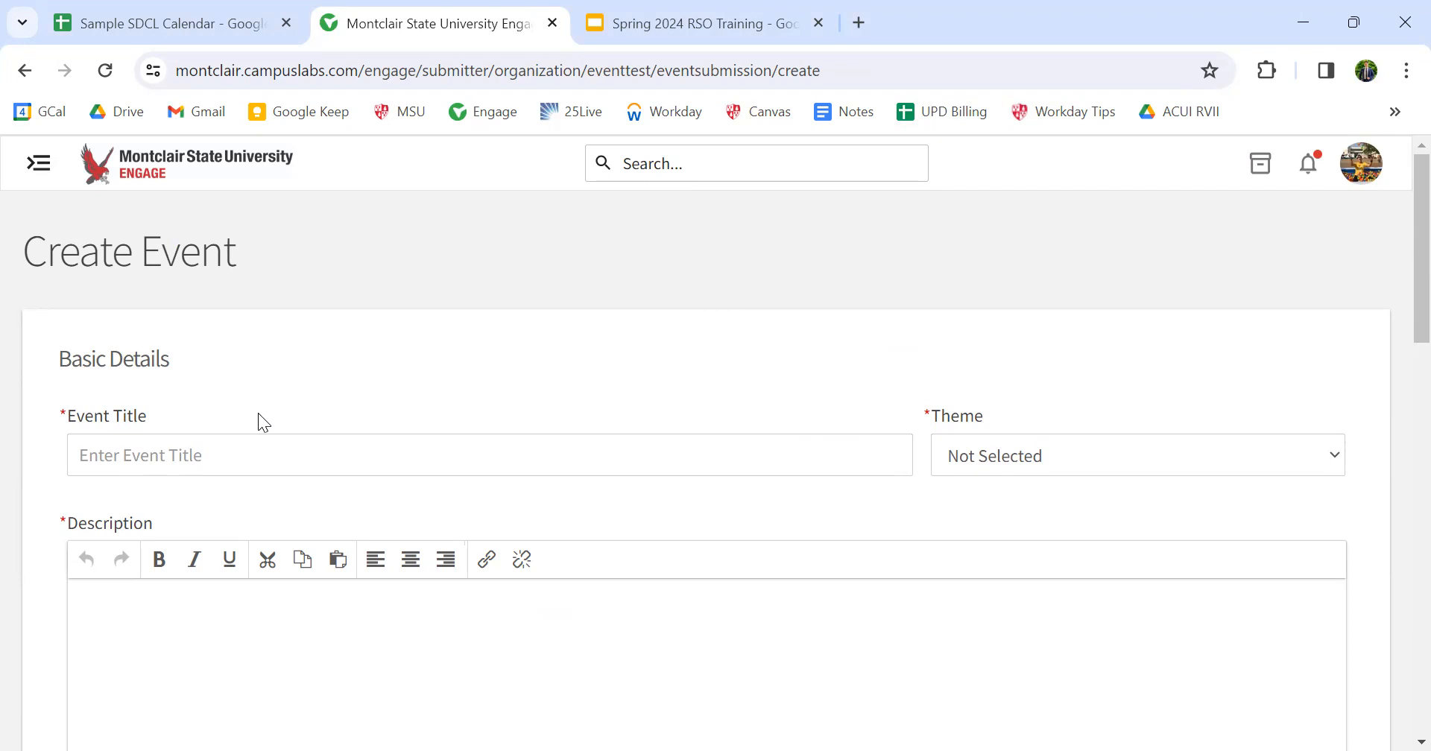
Title the event "Bingo", set its theme to Social, and enter the description "Come play bingo!".
click(199, 455)
text(Bingo)
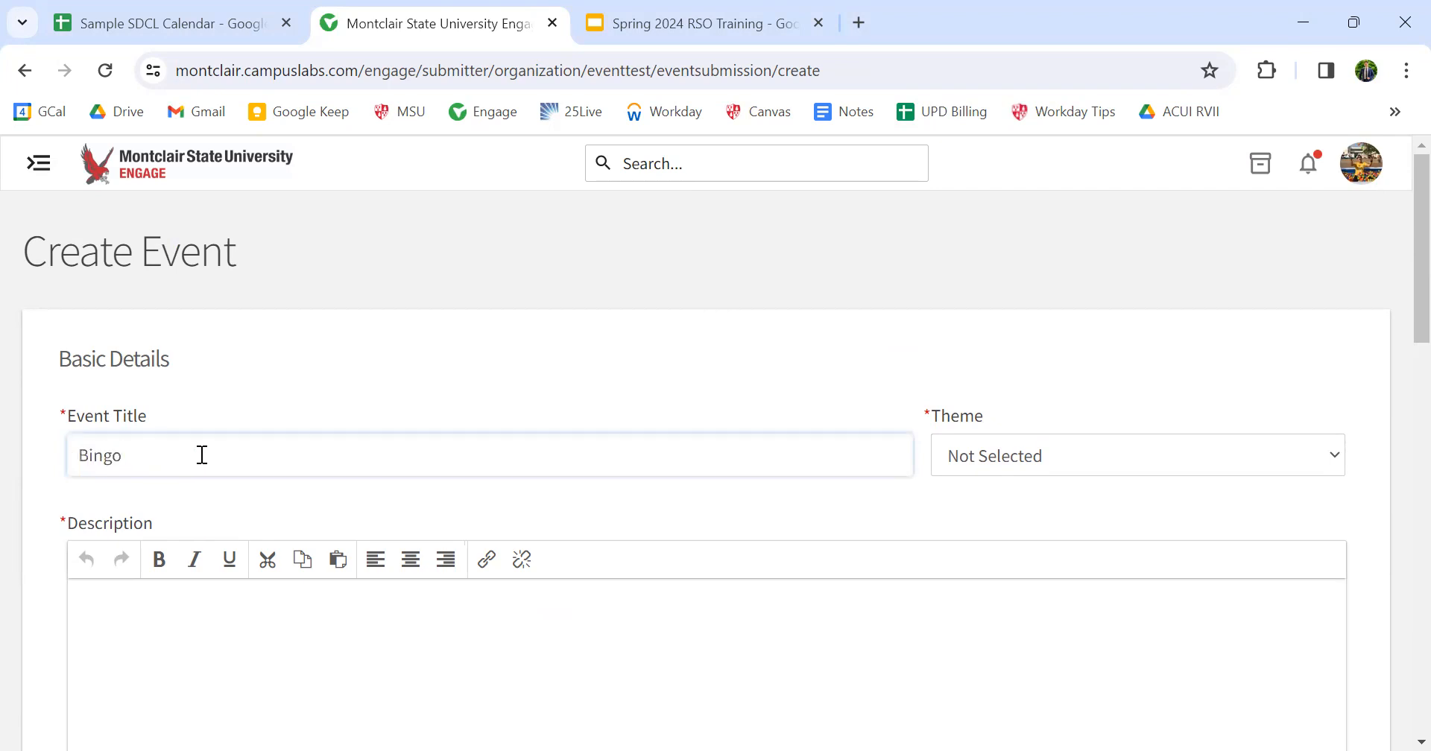
click(1067, 466)
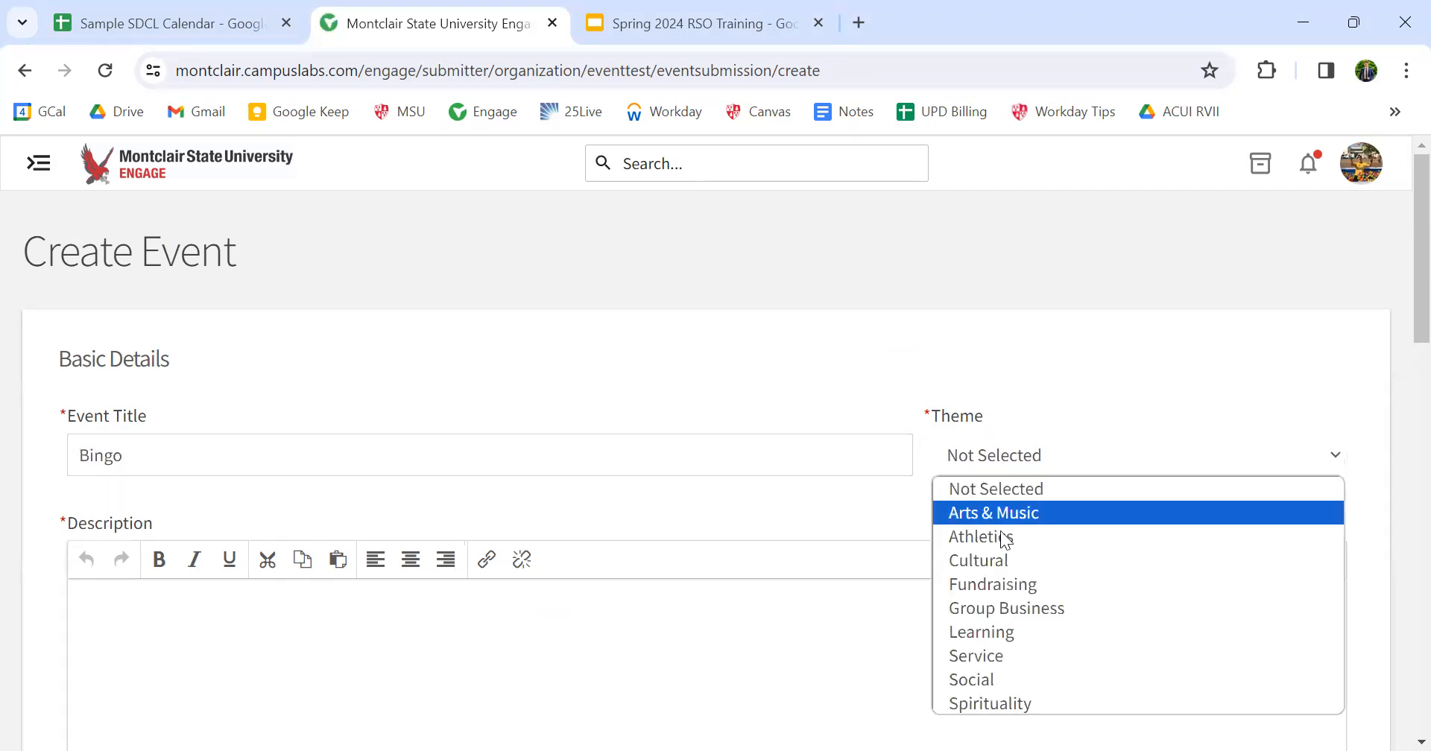
click(997, 676)
click(286, 627)
text(Co)
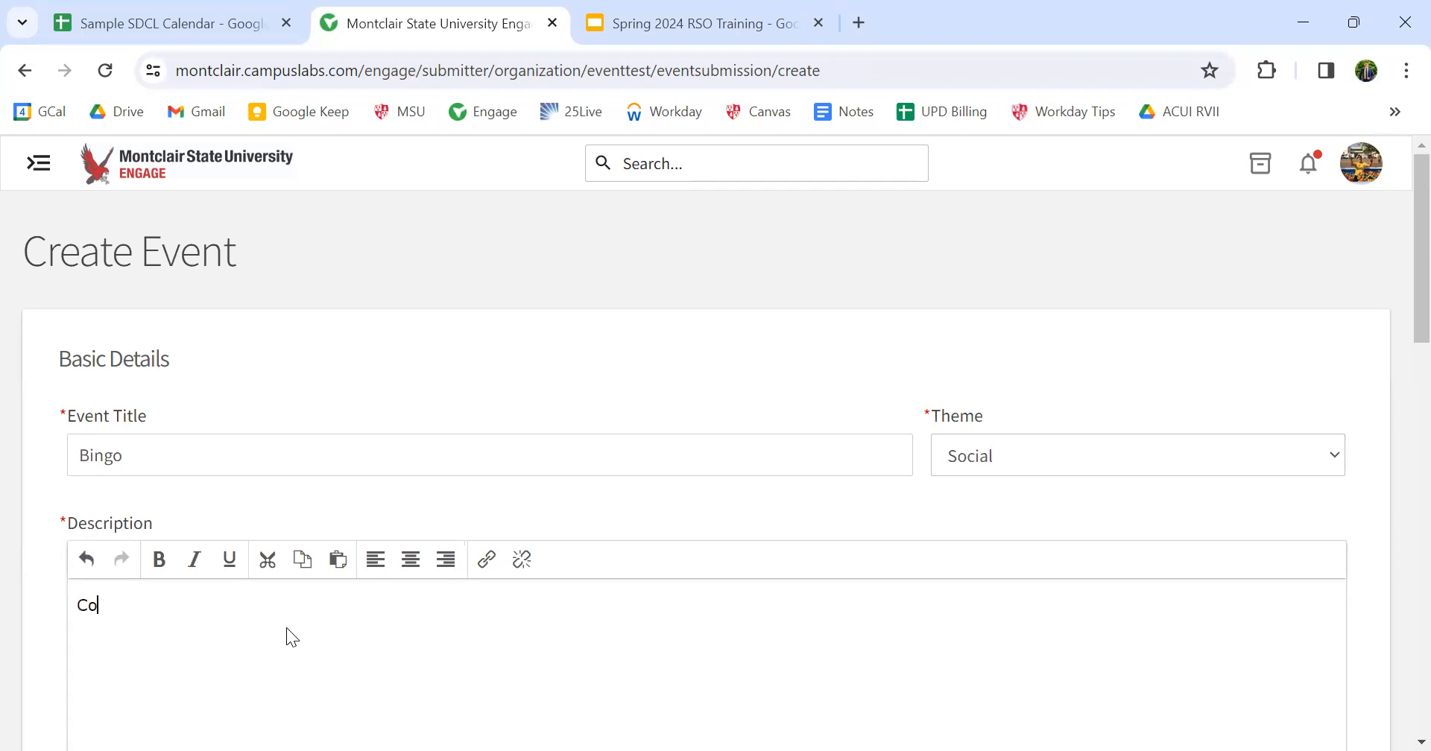
text(me play bingo!)
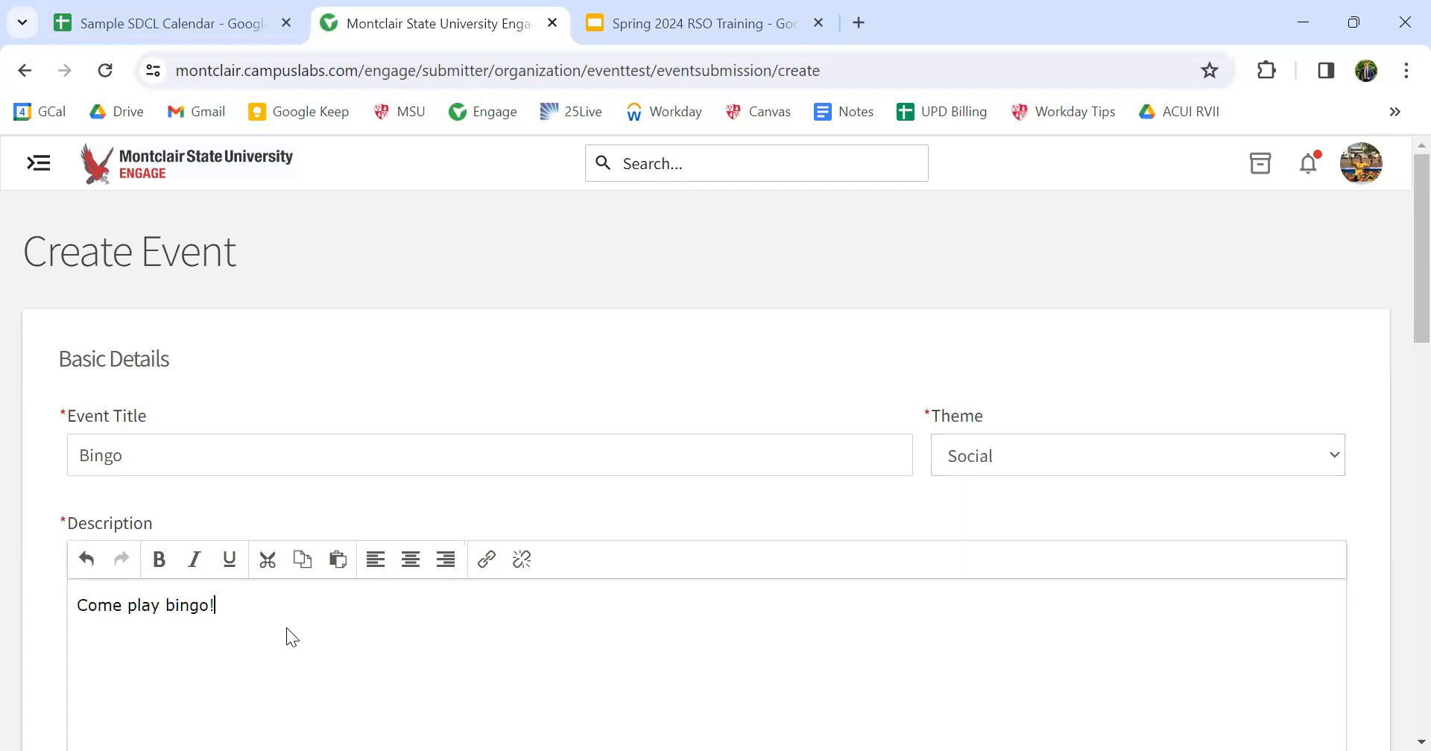
Add a reservation request under Time and Place and set its start date to 13 Mar 2024.
scroll(296, 492, down, 5)
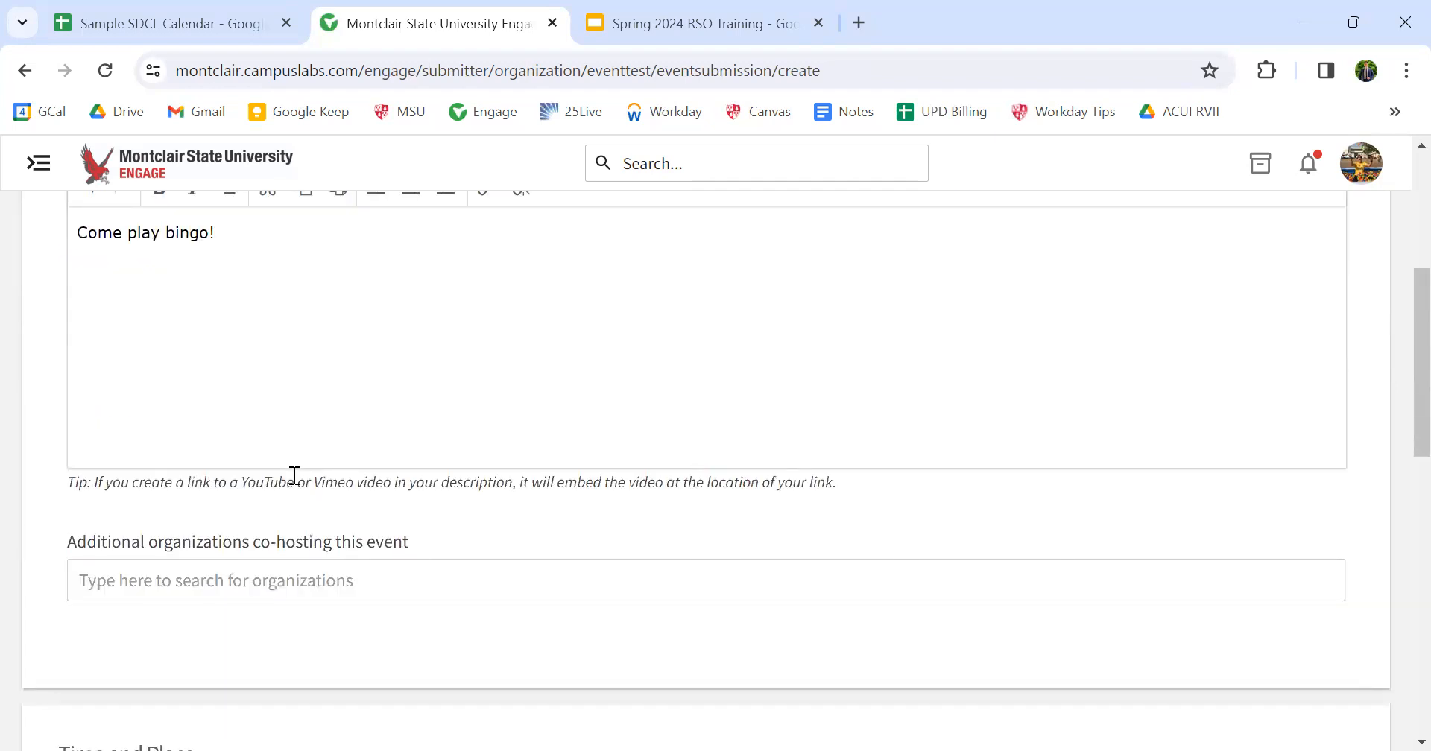
scroll(388, 555, down, 2)
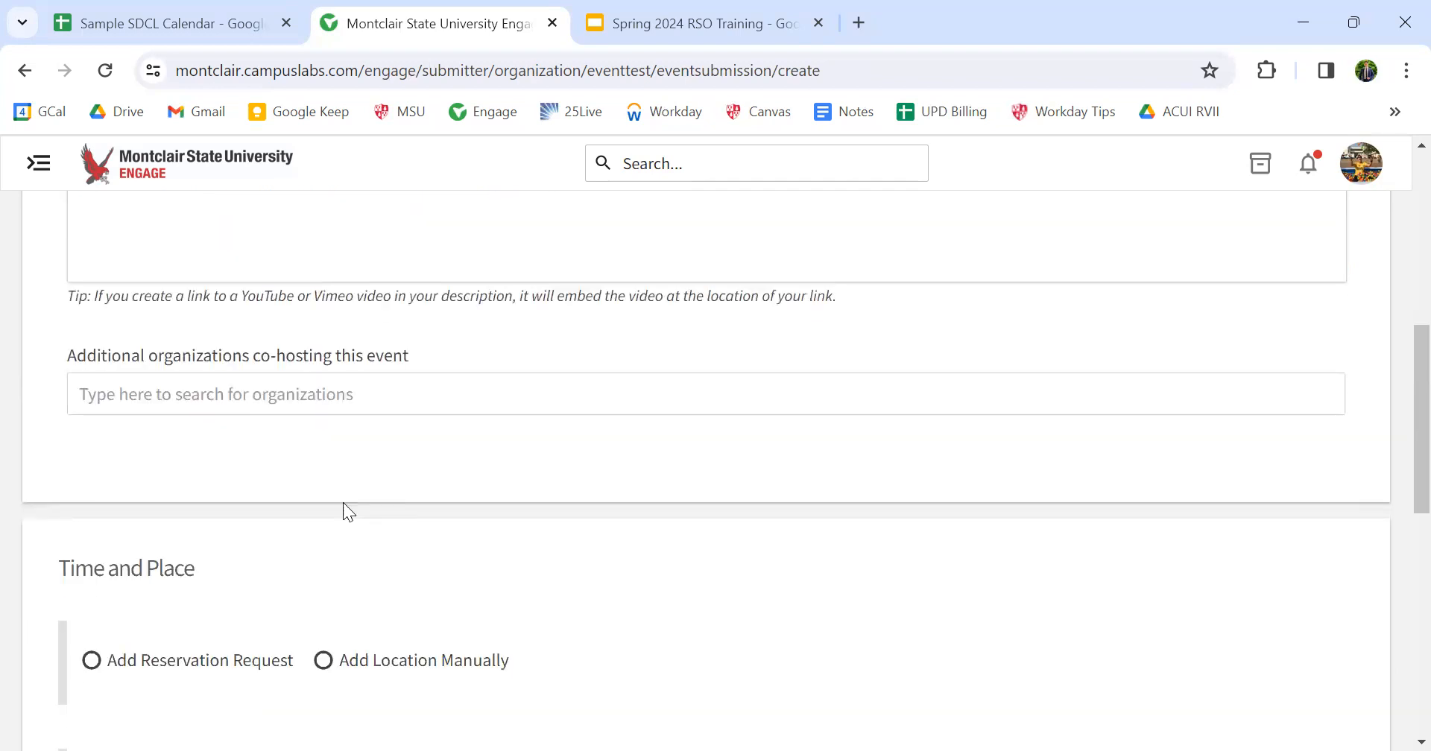
scroll(316, 410, down, 2)
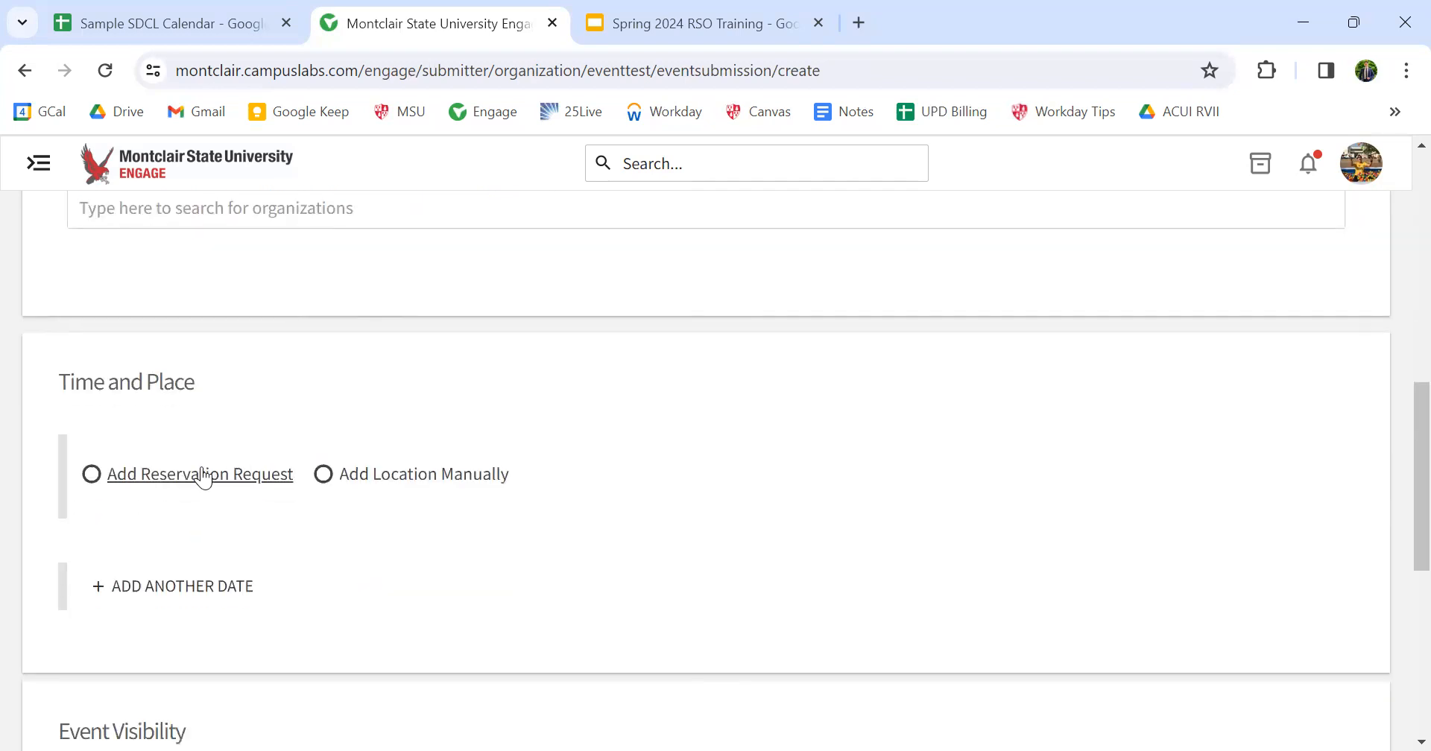
click(165, 477)
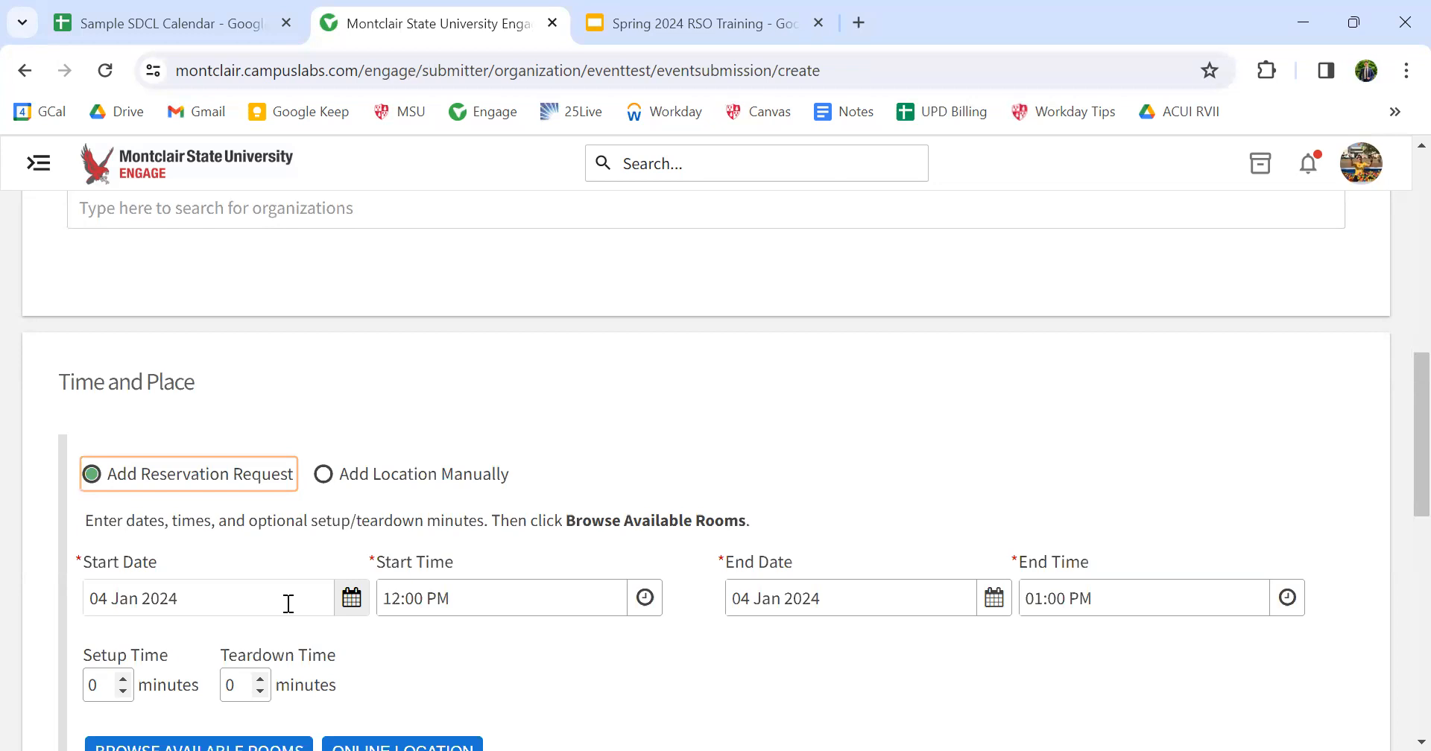
click(351, 598)
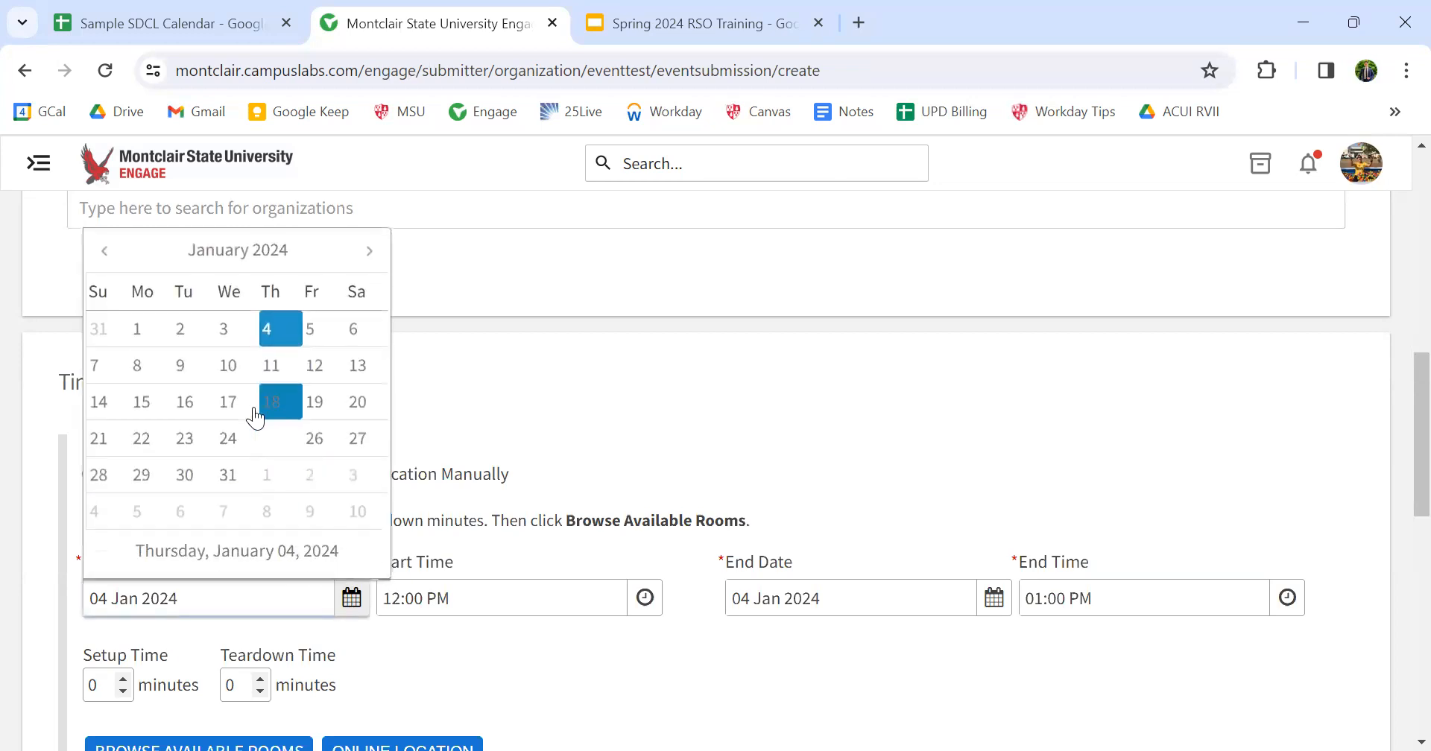
click(369, 252)
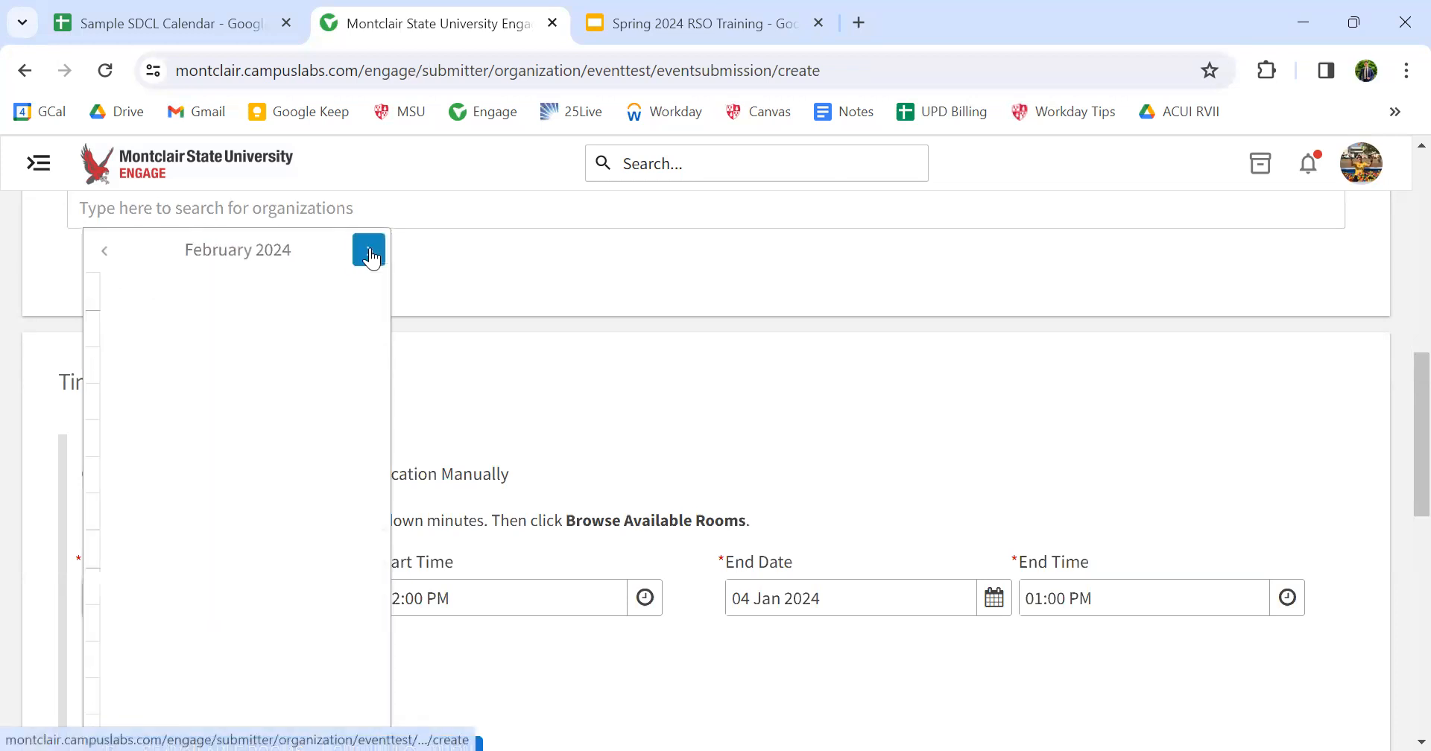
click(369, 252)
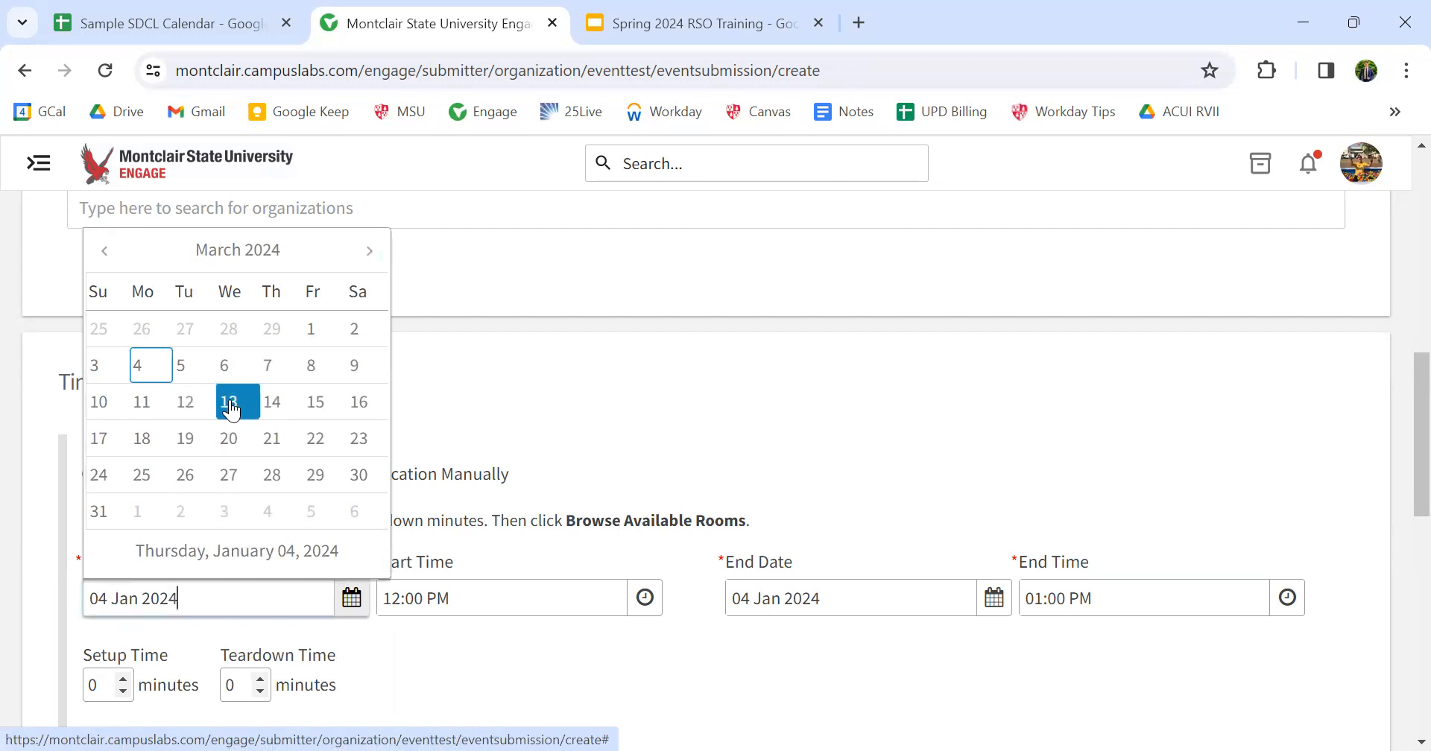
click(231, 409)
Set the reservation's setup time to 15 minutes.
scroll(428, 574, down, 2)
click(125, 494)
click(125, 494)
click(125, 494)
click(125, 493)
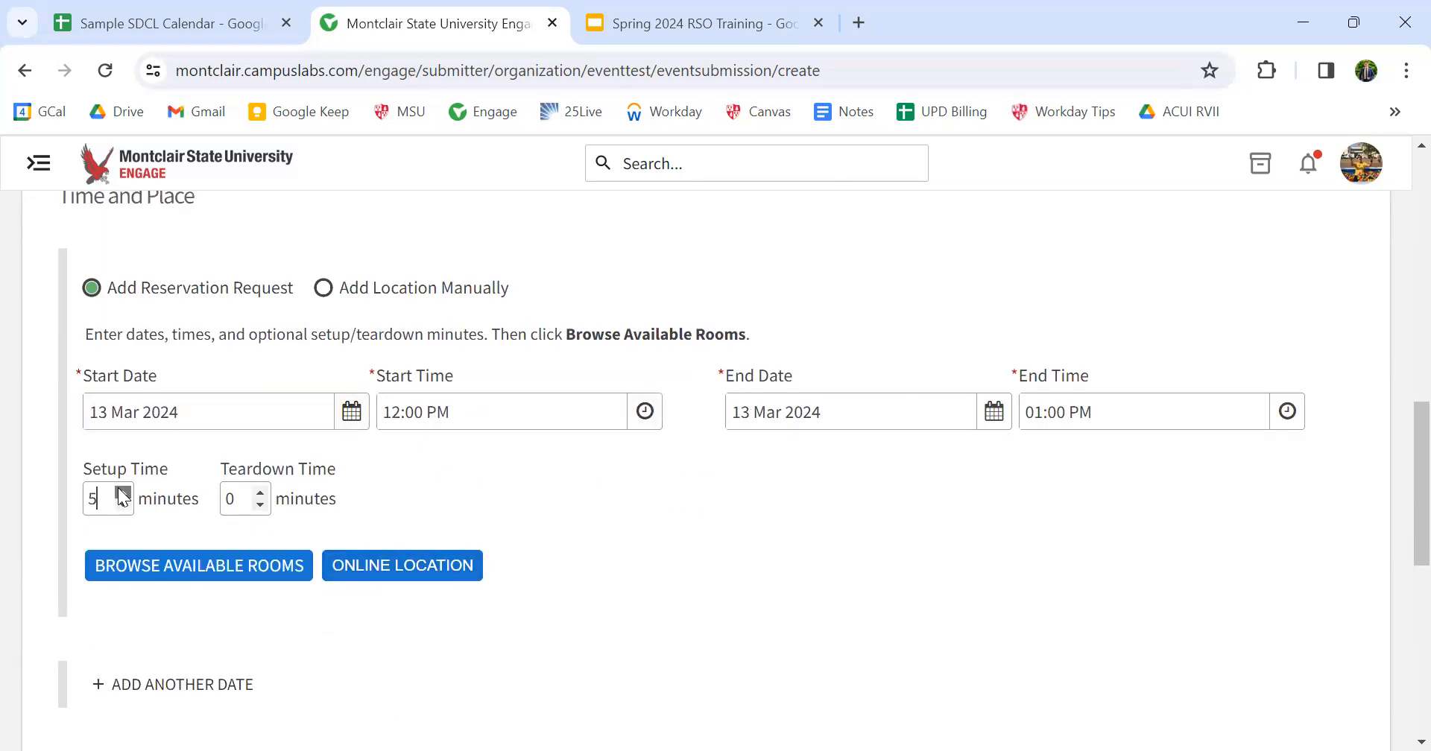
click(119, 489)
click(119, 489)
click(119, 489)
click(120, 489)
click(120, 489)
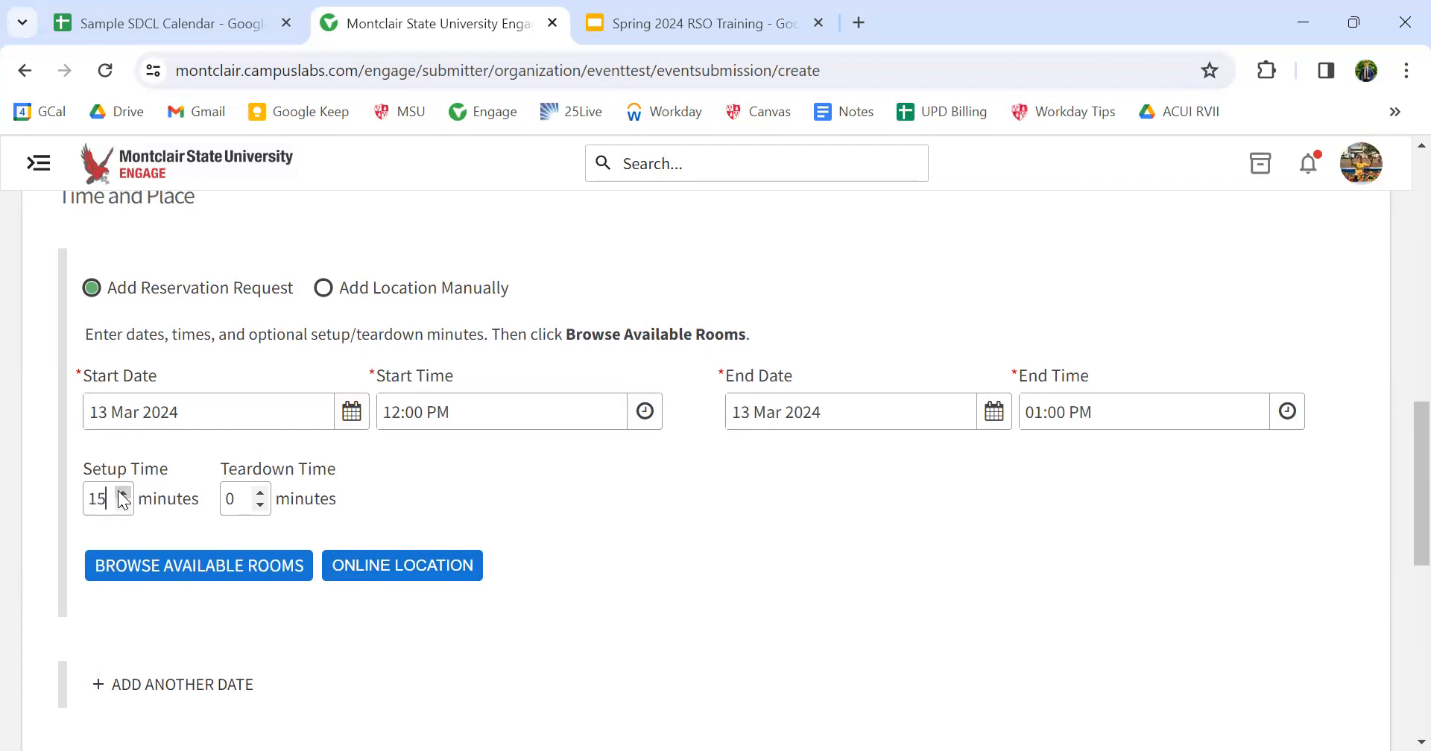
Browse the available rooms for the reservation and filter them to the STCT building.
click(150, 565)
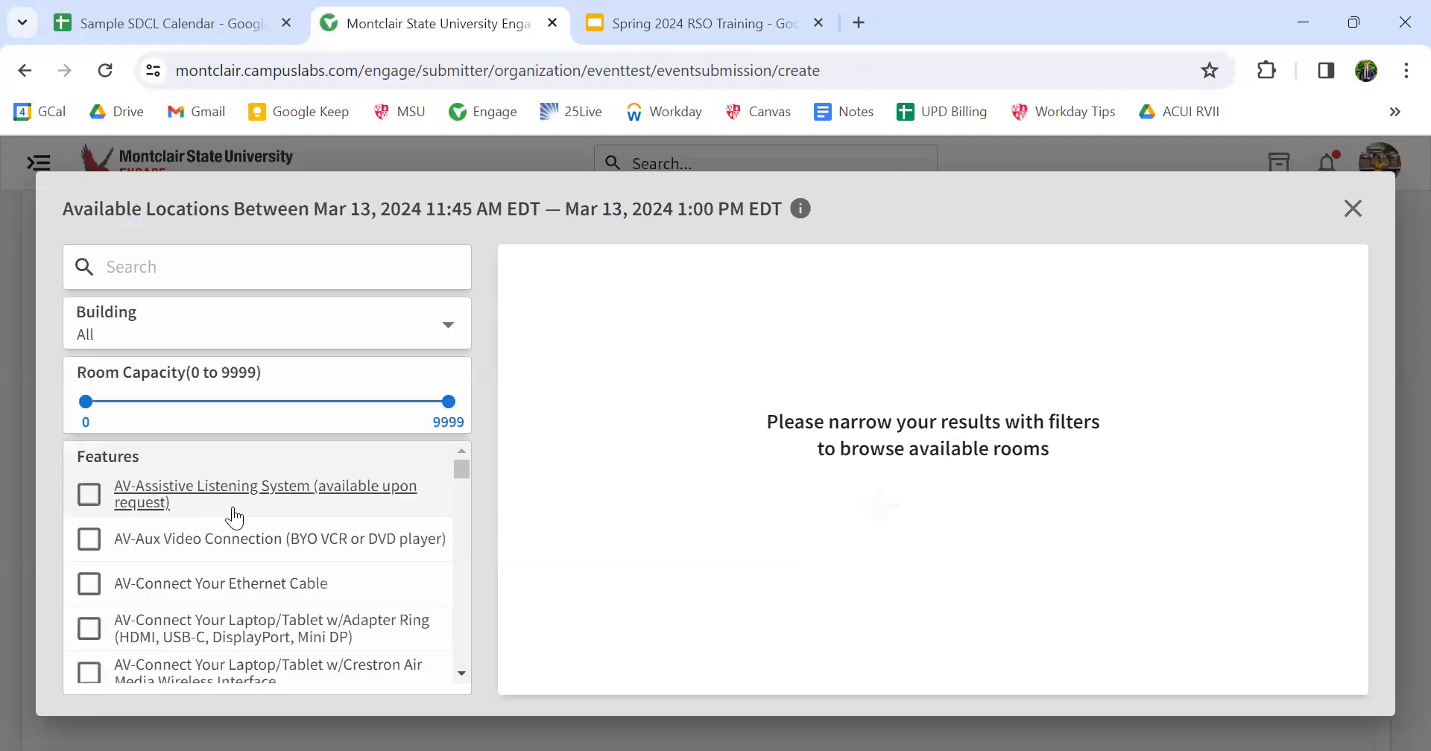
click(374, 328)
scroll(134, 678, down, 1)
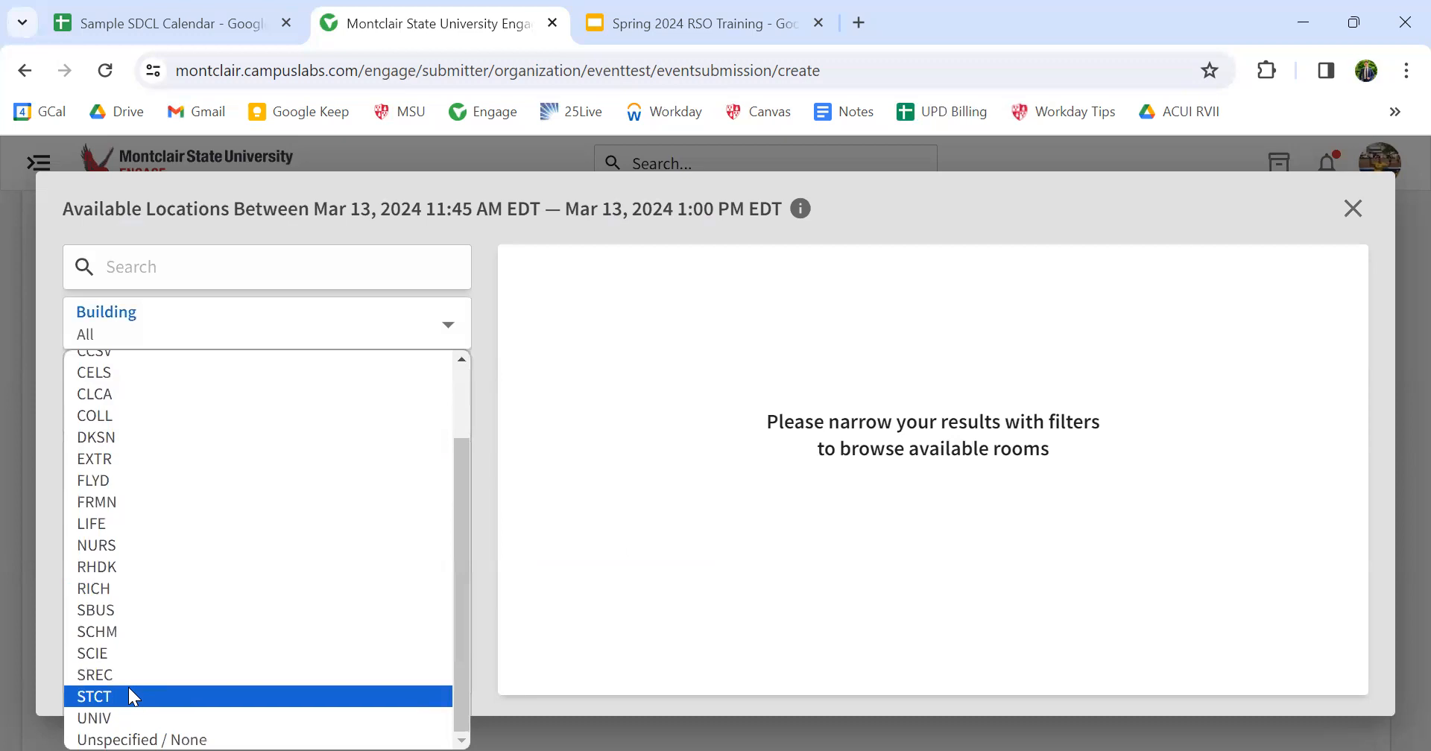
click(128, 696)
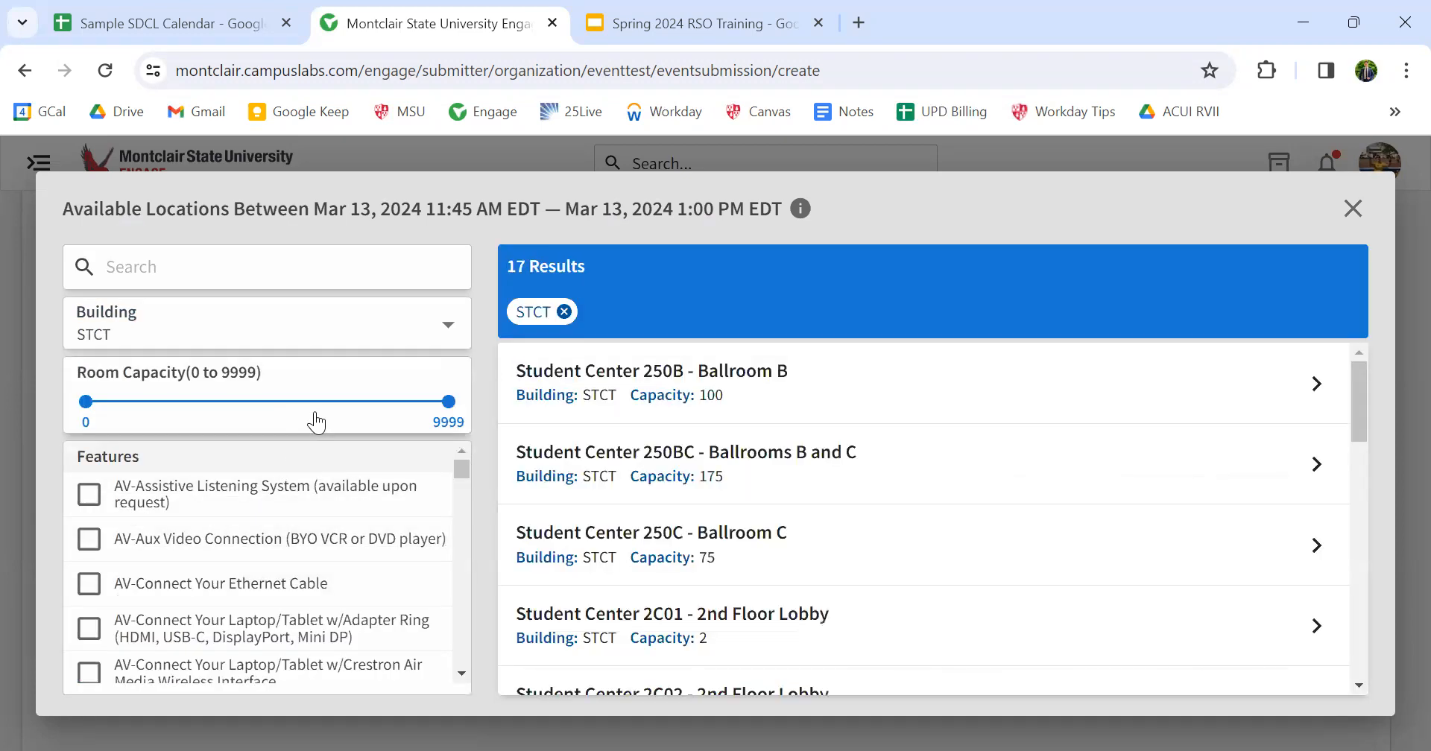
Examine the features of Student Center 250B - Ballroom B and return to the room list.
click(761, 389)
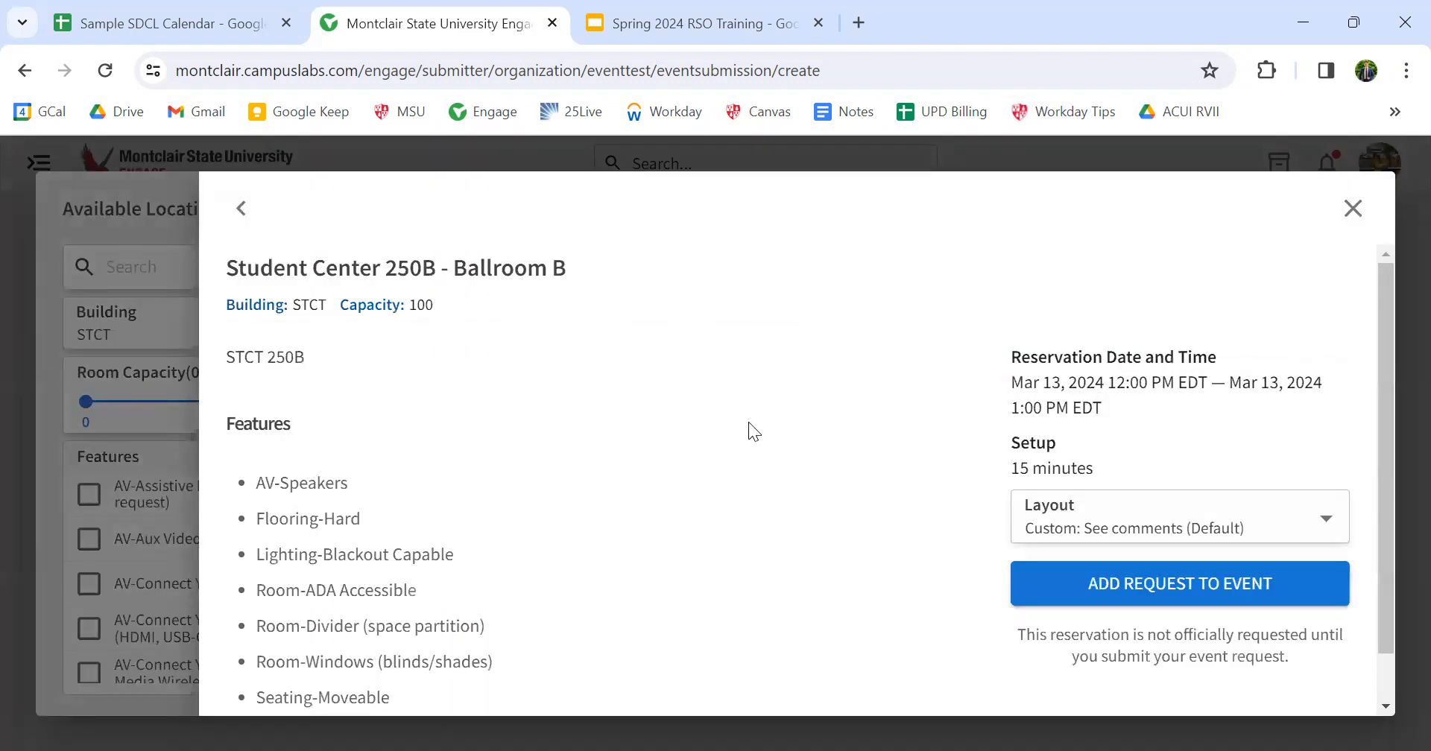
scroll(360, 388, down, 1)
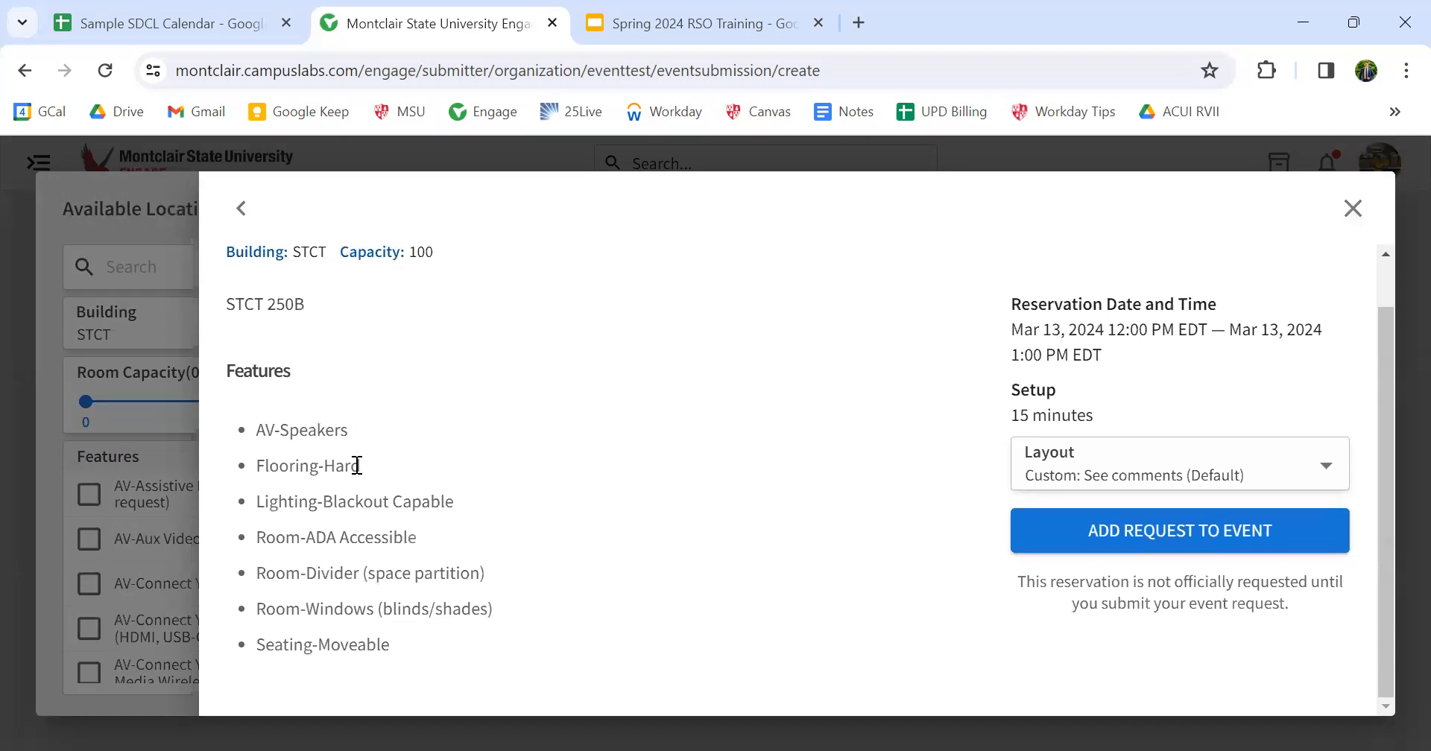
click(243, 215)
Look over the STCT rooms and add Student Center 250B - Ballroom B to the event with the Custom: See comments layout.
scroll(795, 625, down, 2)
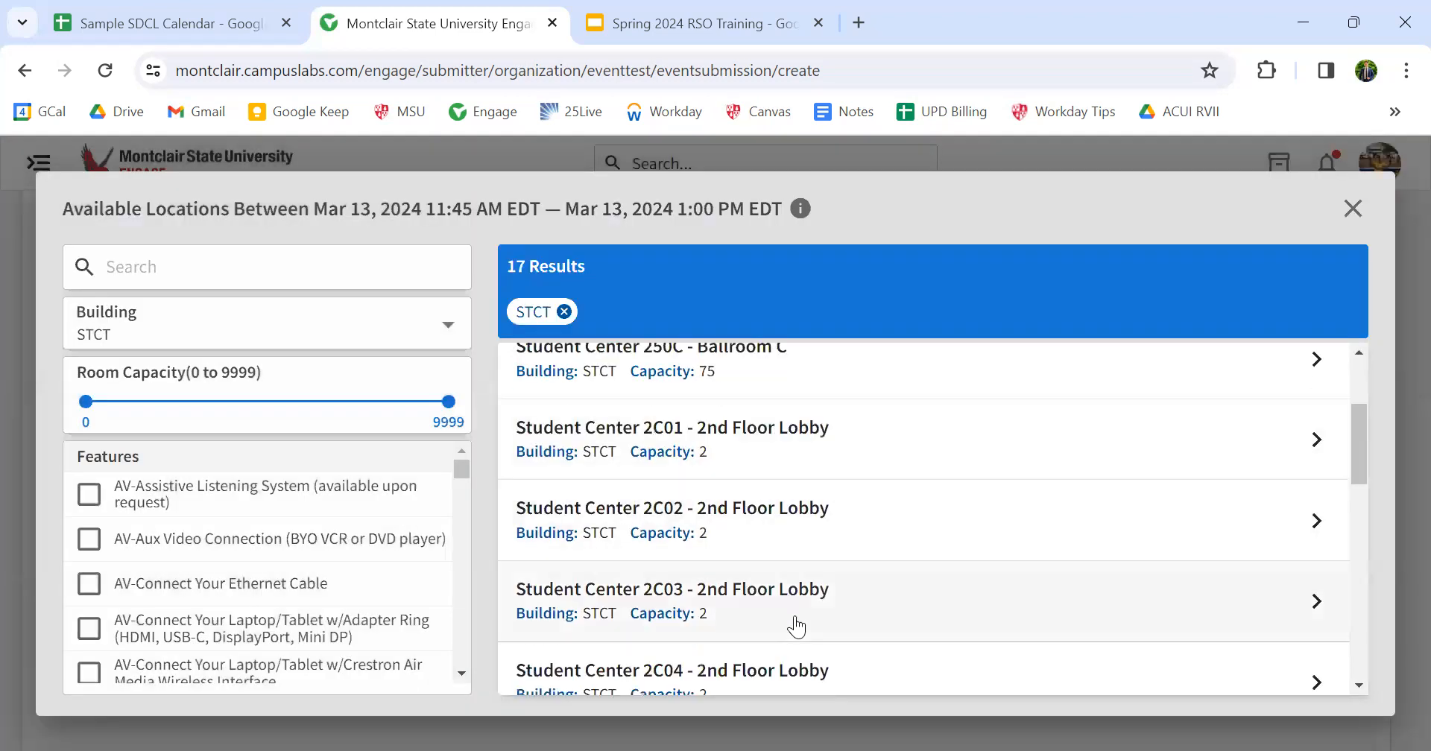
scroll(794, 626, down, 2)
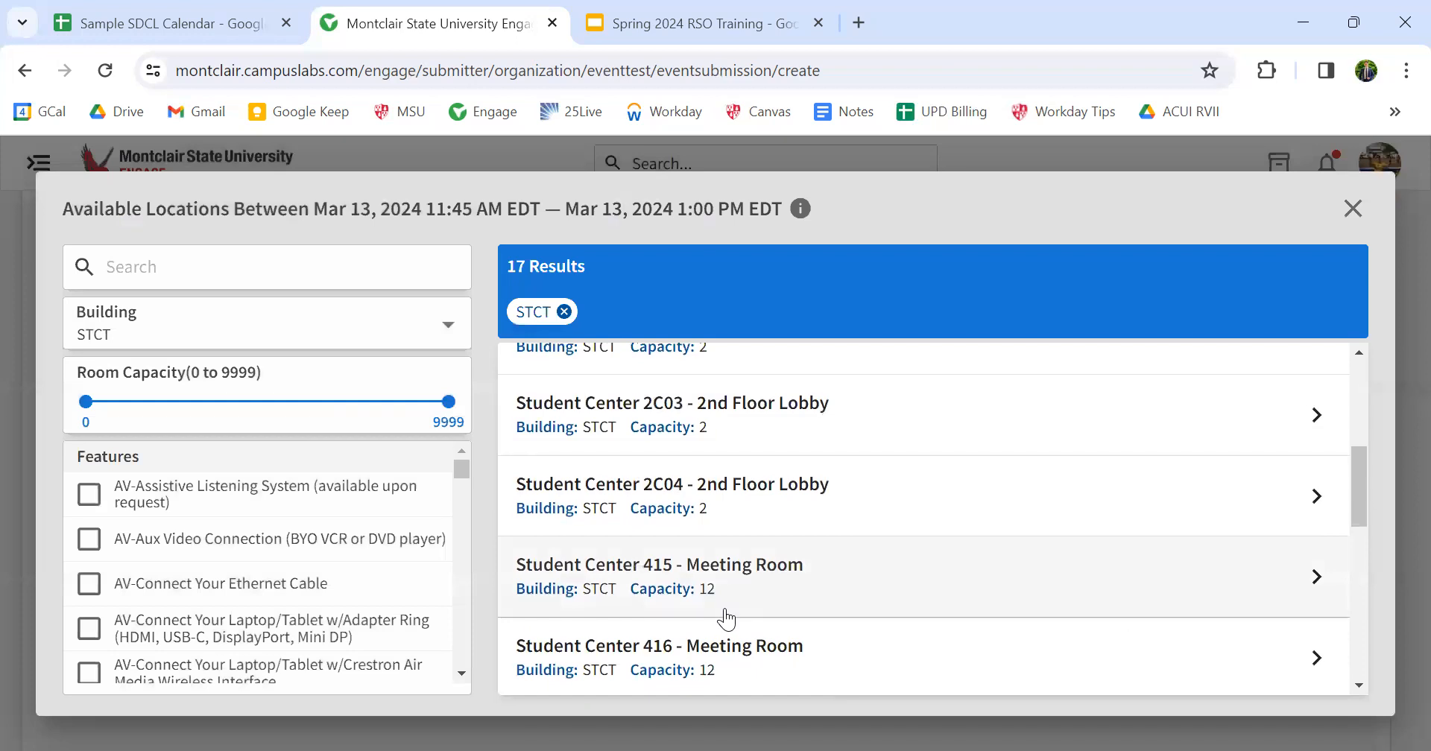
scroll(727, 615, up, 5)
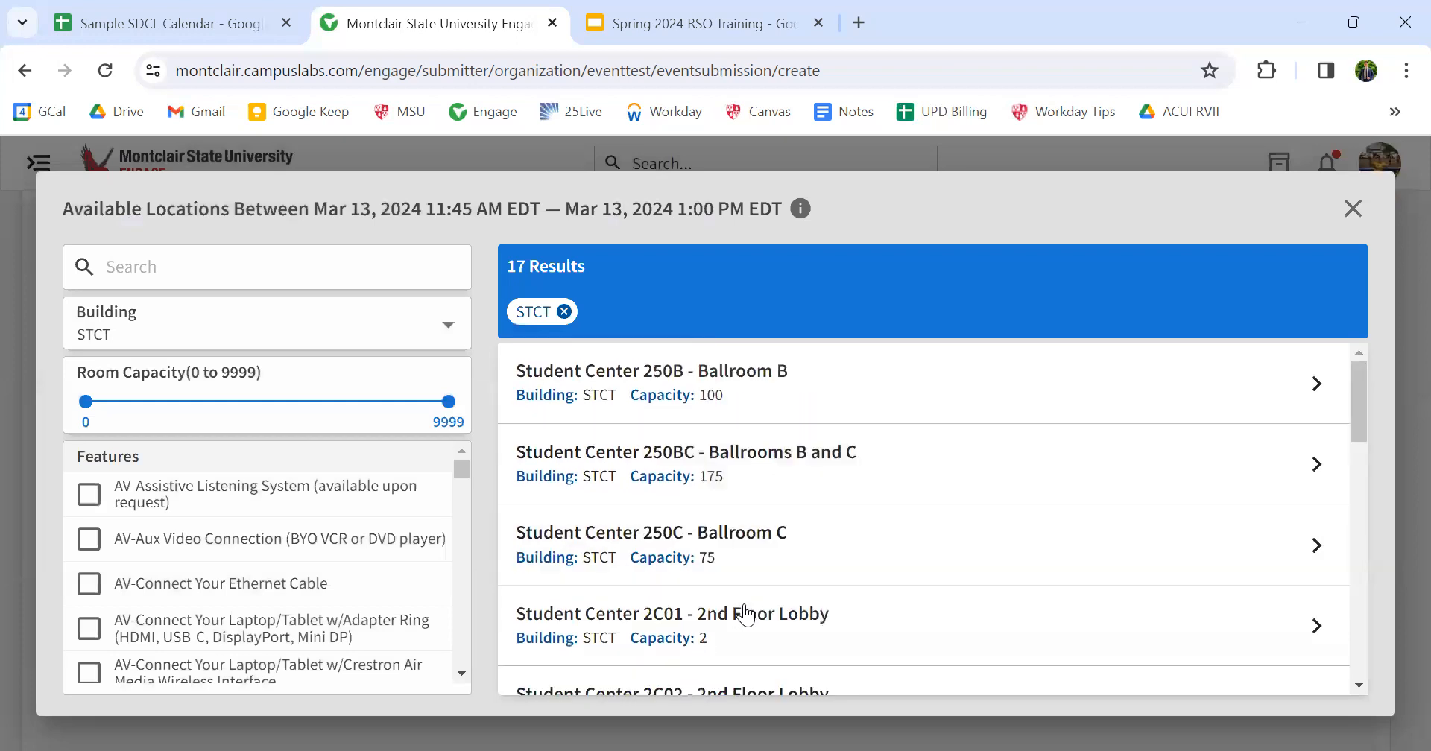
click(759, 401)
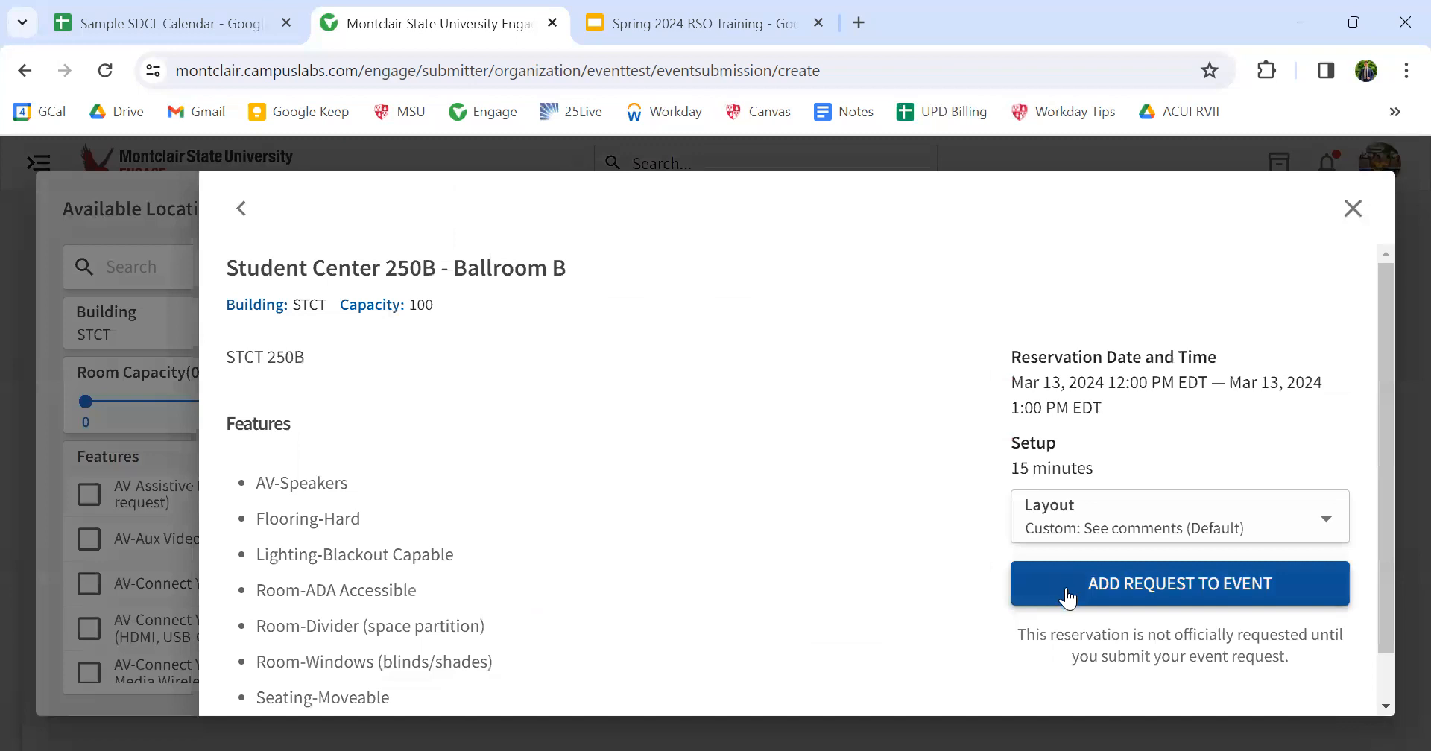
click(1133, 518)
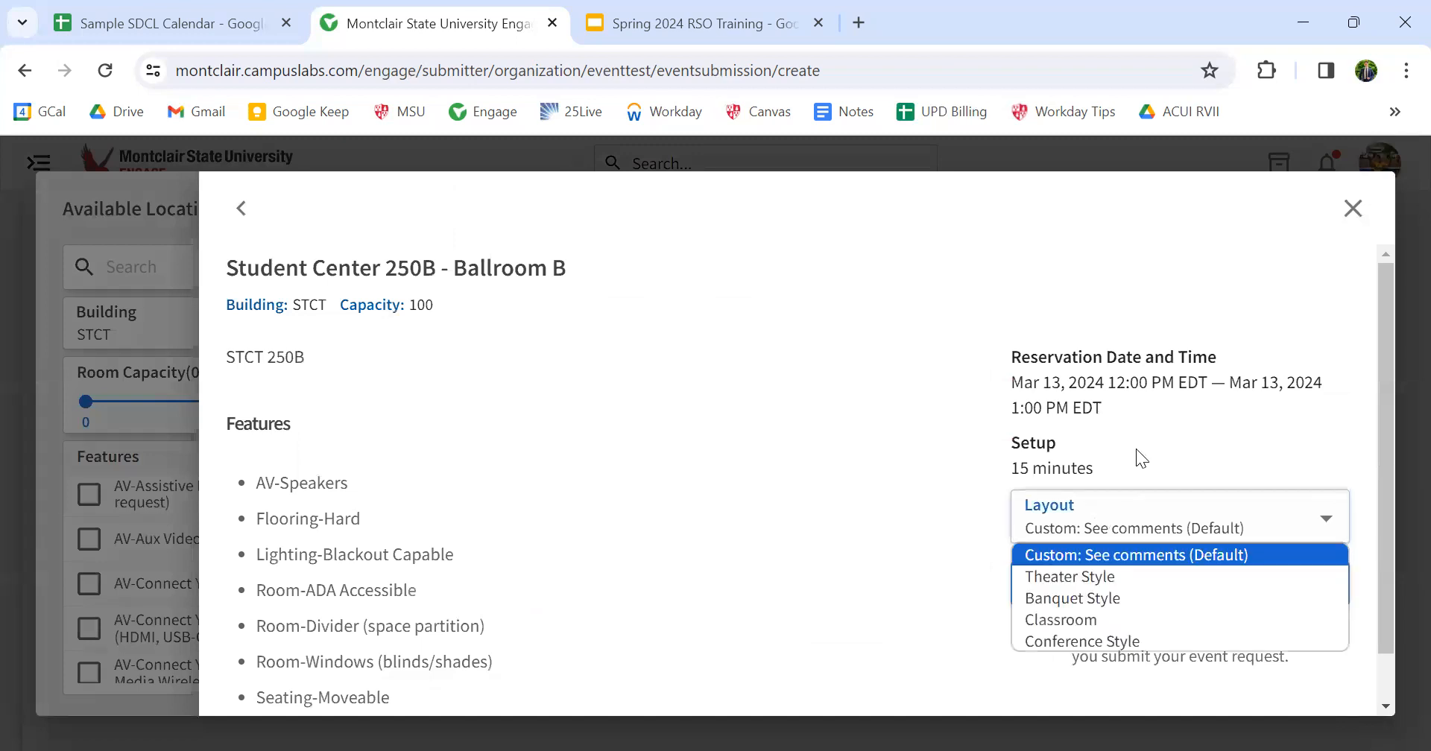
click(1140, 450)
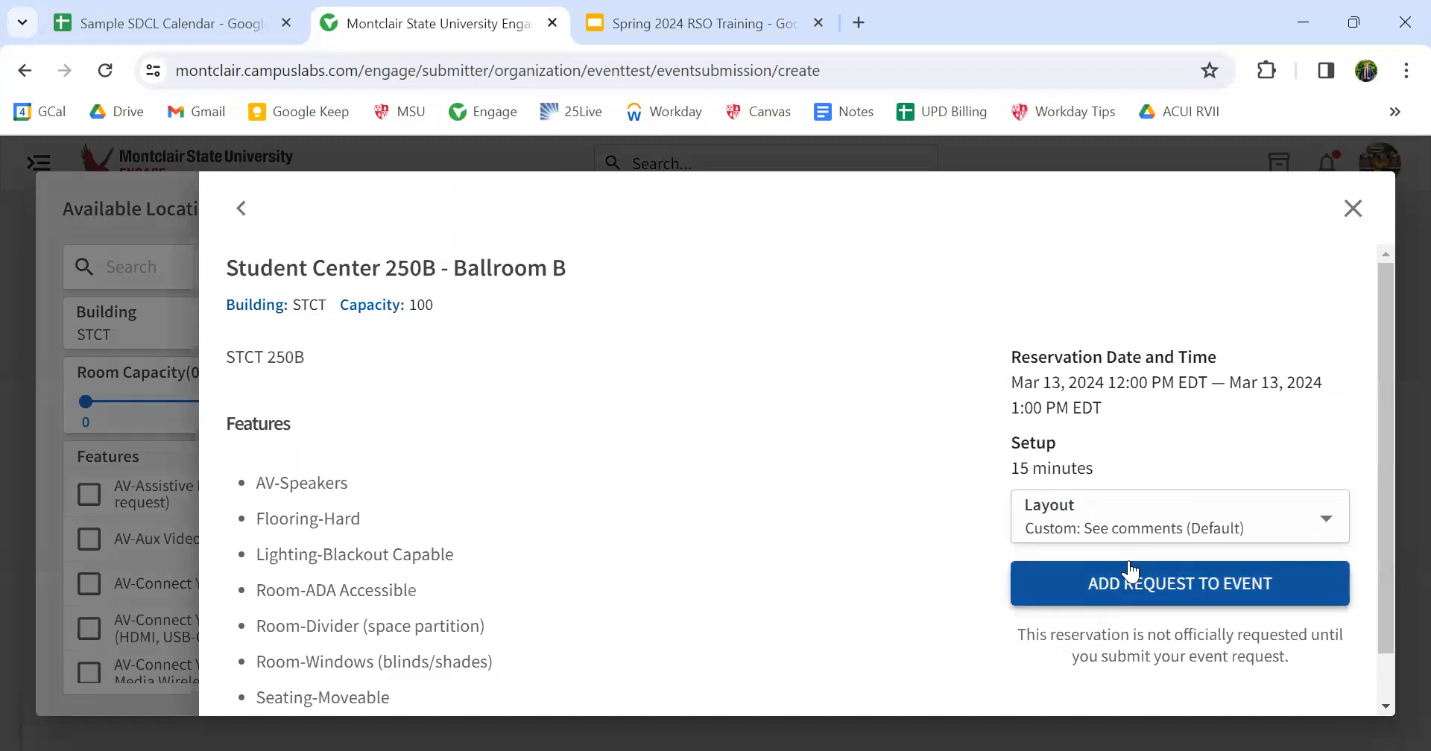
click(1126, 586)
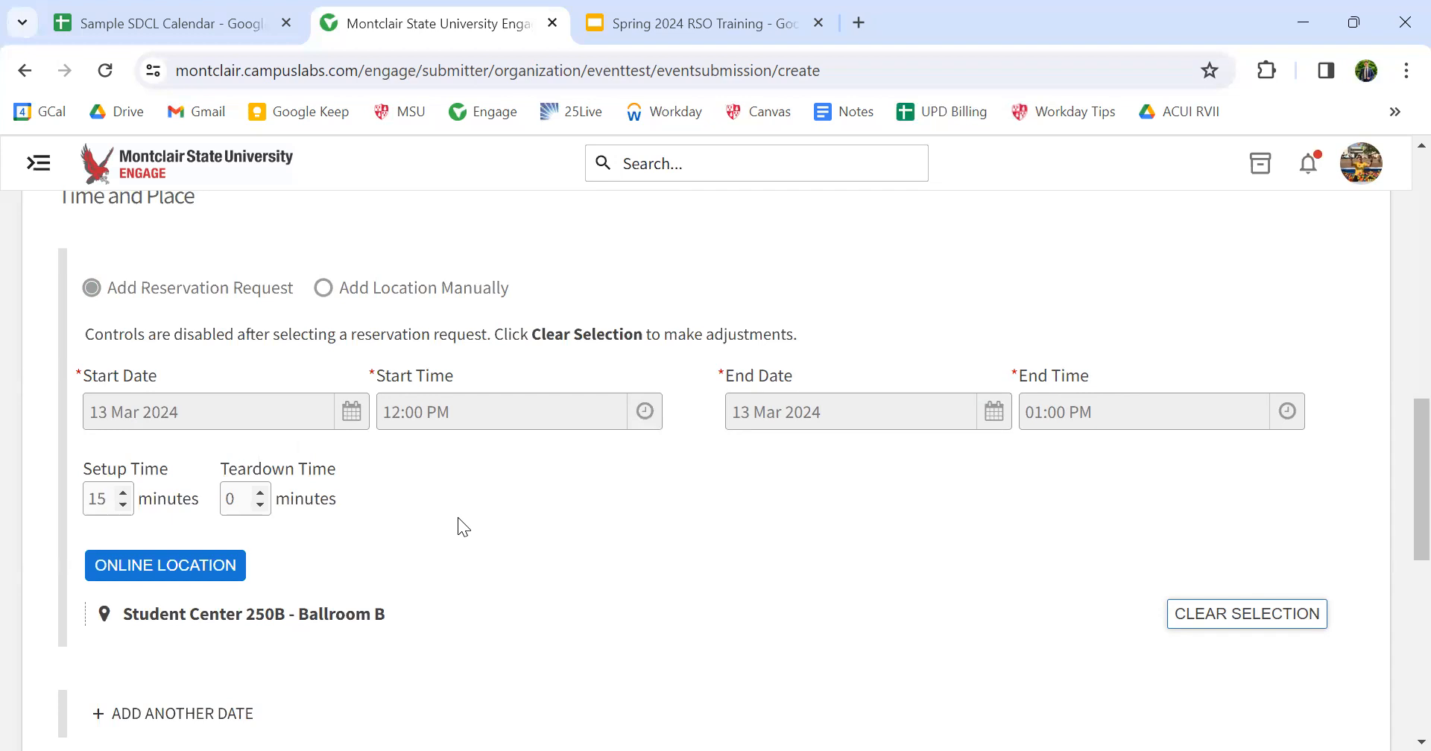
Set the event visibility to show to The Public.
scroll(462, 528, down, 5)
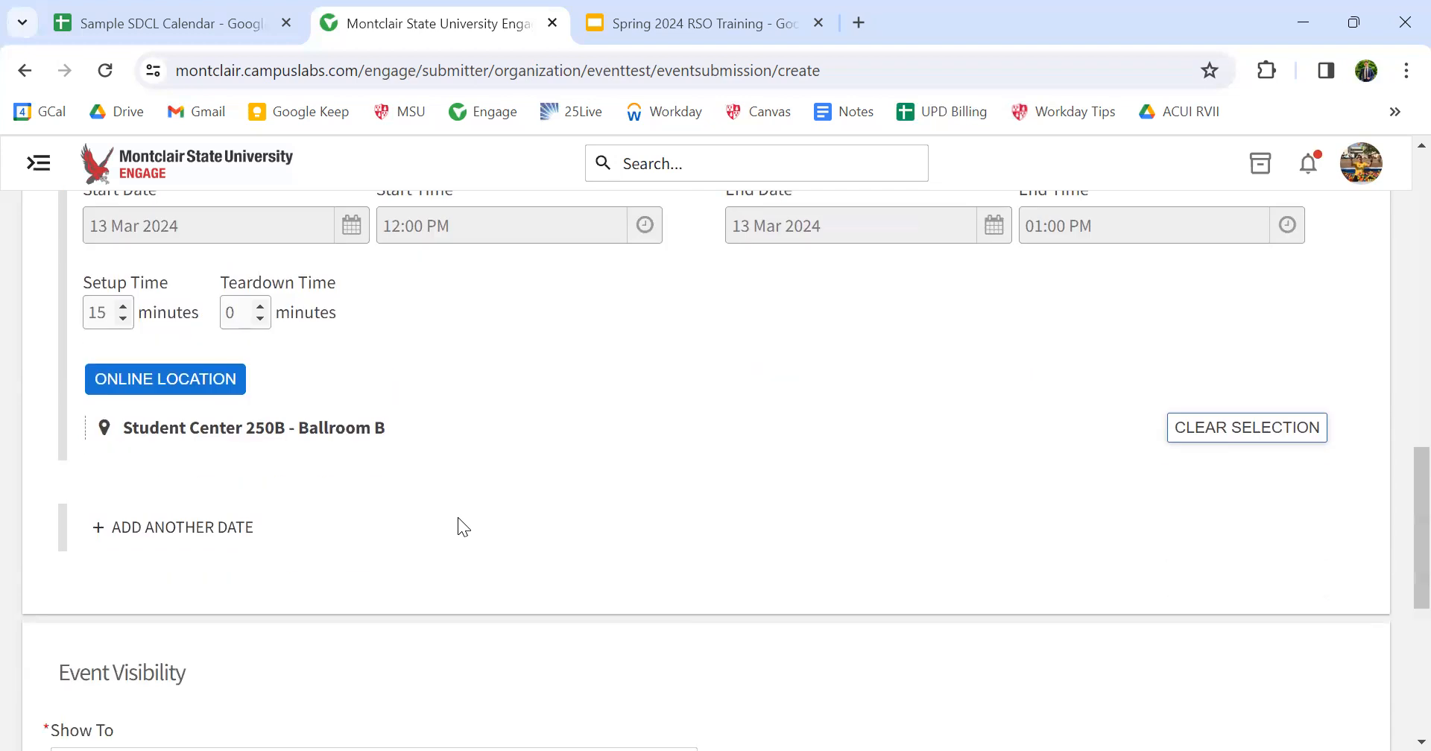
scroll(458, 517, down, 2)
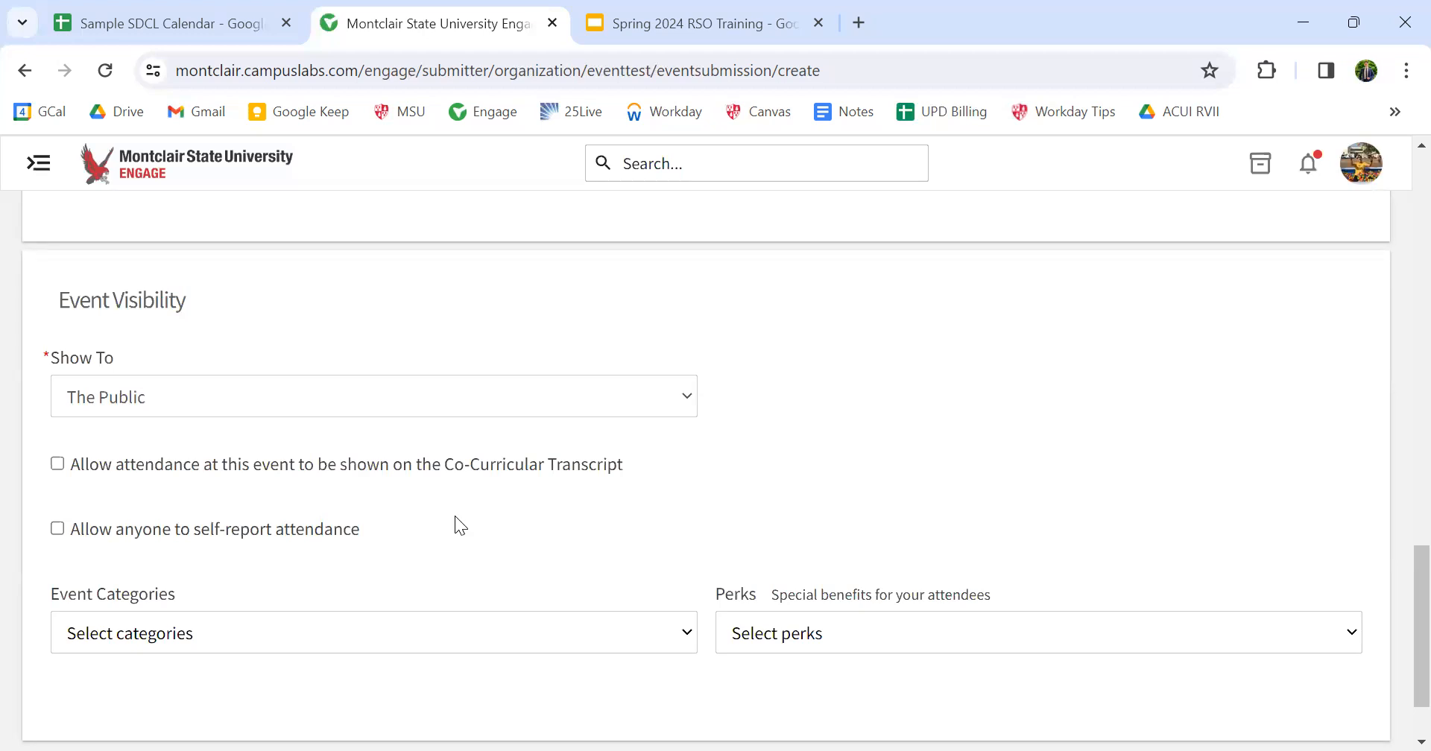
click(208, 391)
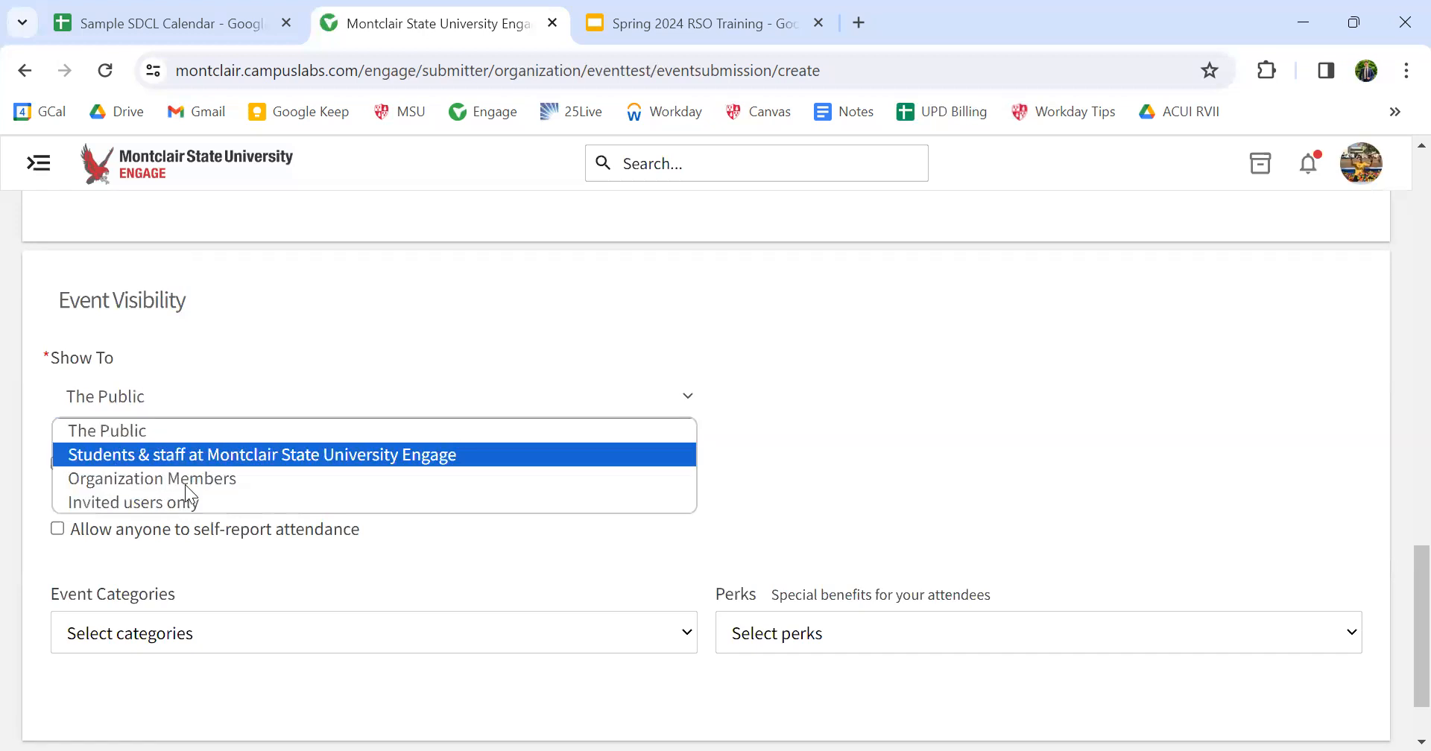
click(191, 431)
View the available event categories without choosing one and proceed to the RSVP settings.
scroll(304, 489, down, 1)
click(339, 535)
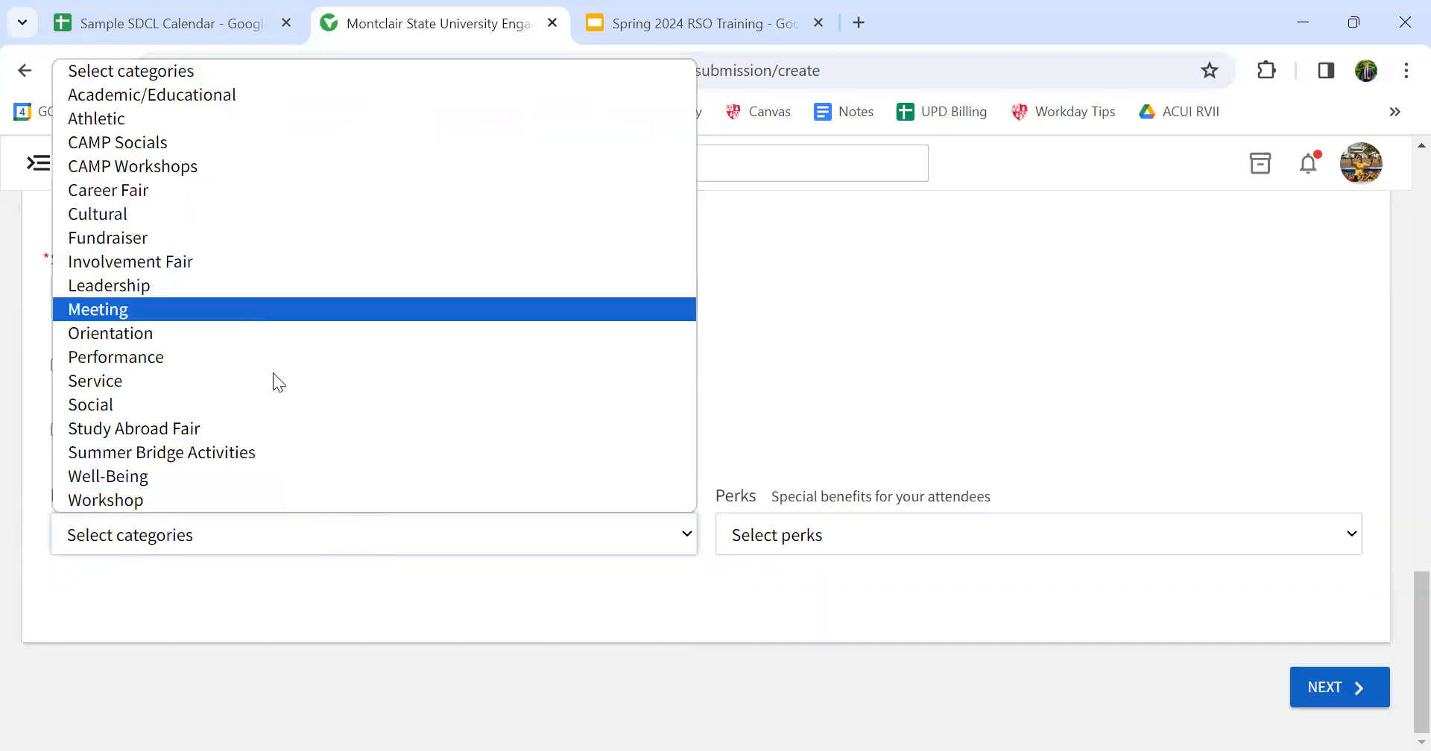
click(932, 419)
click(1312, 689)
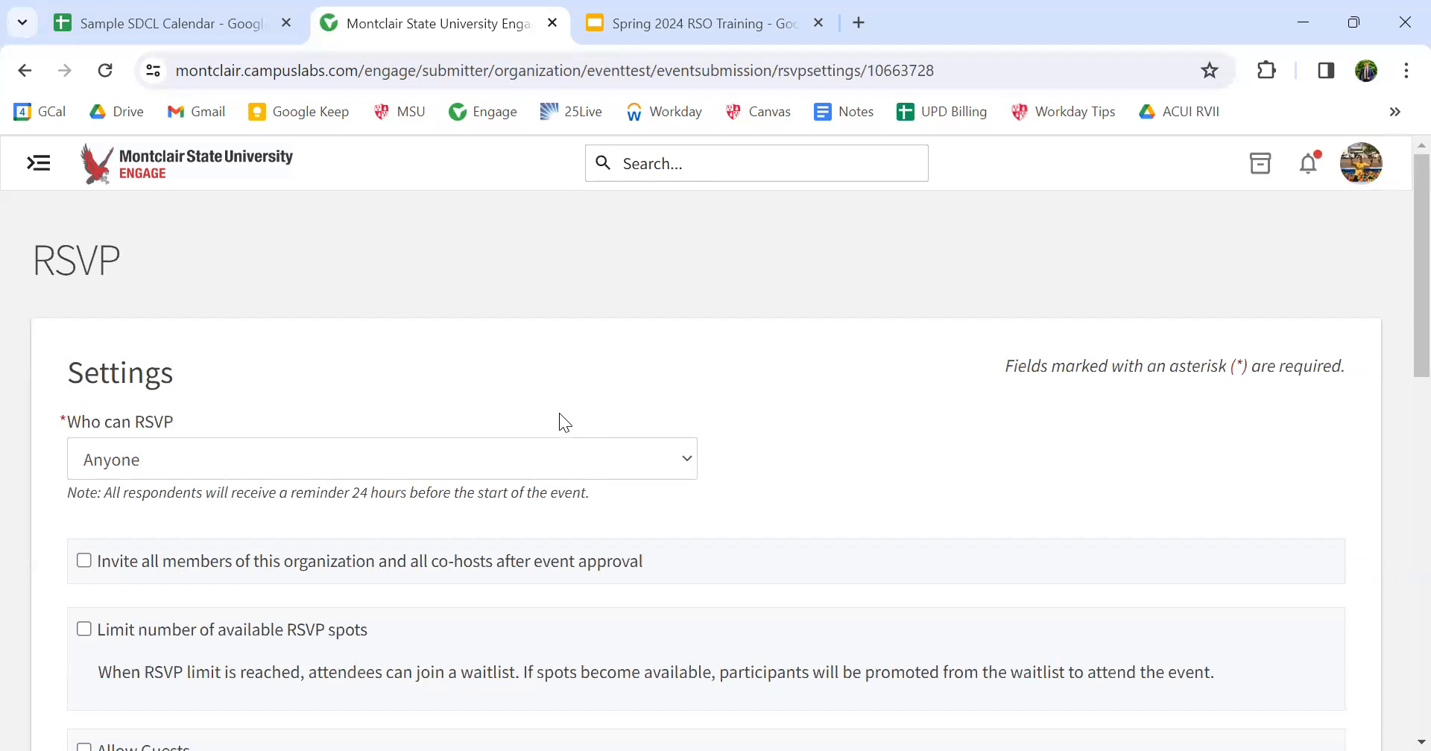
Review the RSVP settings and the options offered for a new Text - Single Line custom question.
scroll(564, 423, down, 2)
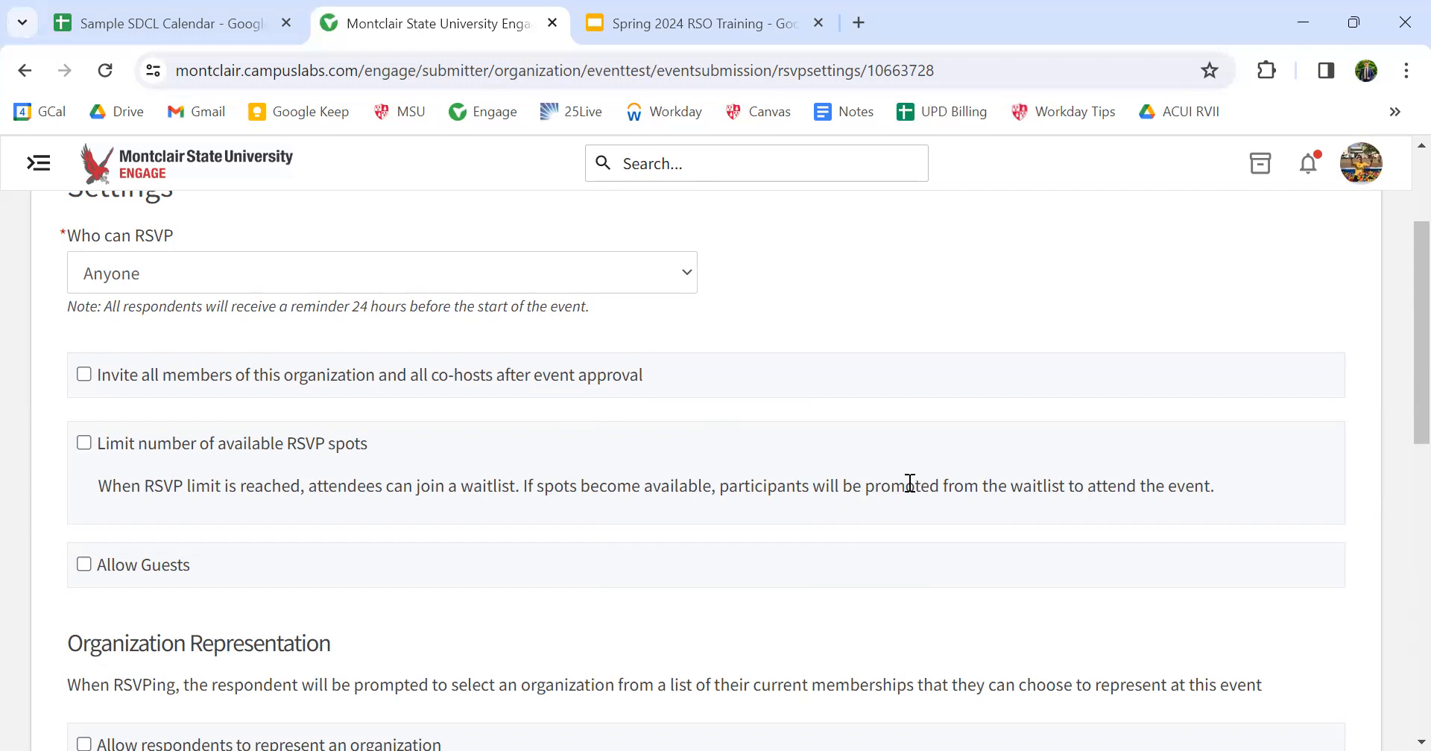
scroll(910, 483, down, 7)
scroll(1191, 652, down, 3)
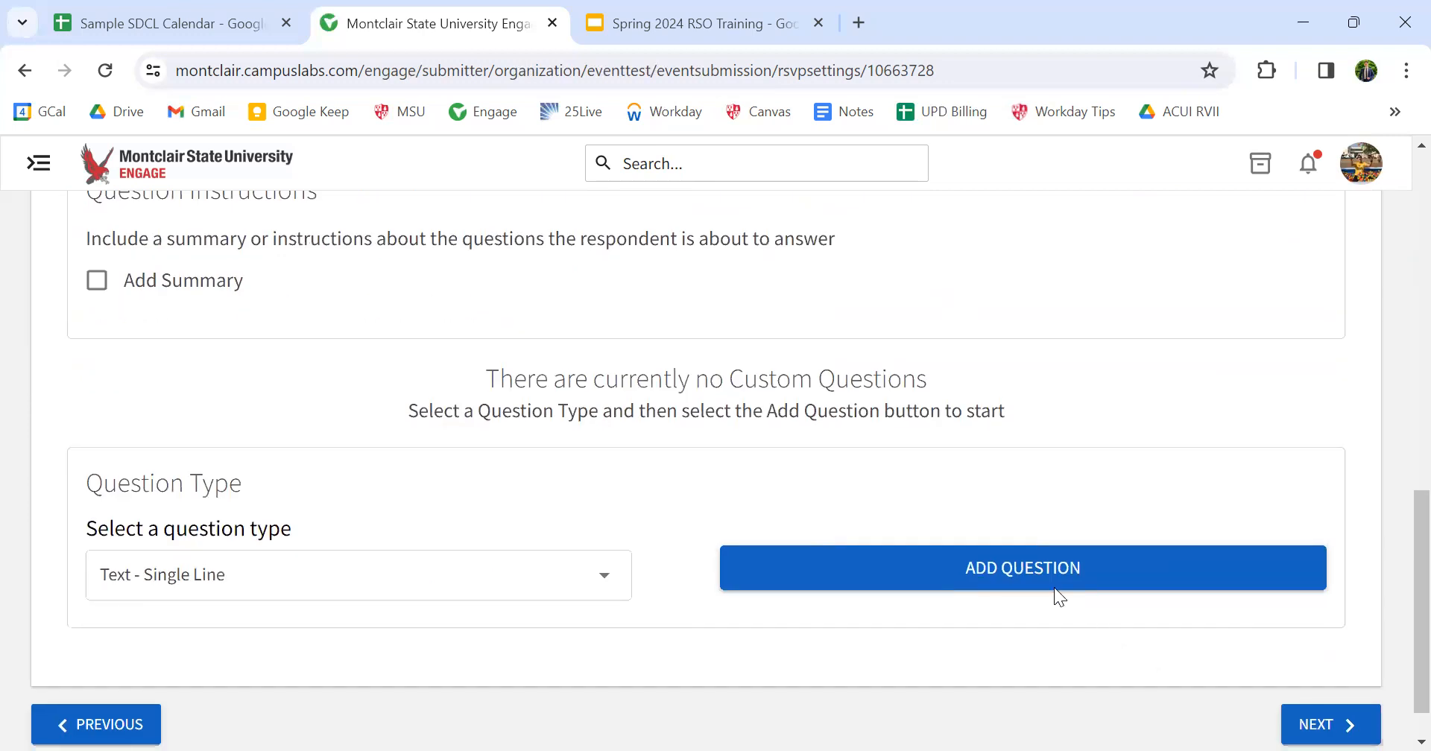
click(1038, 577)
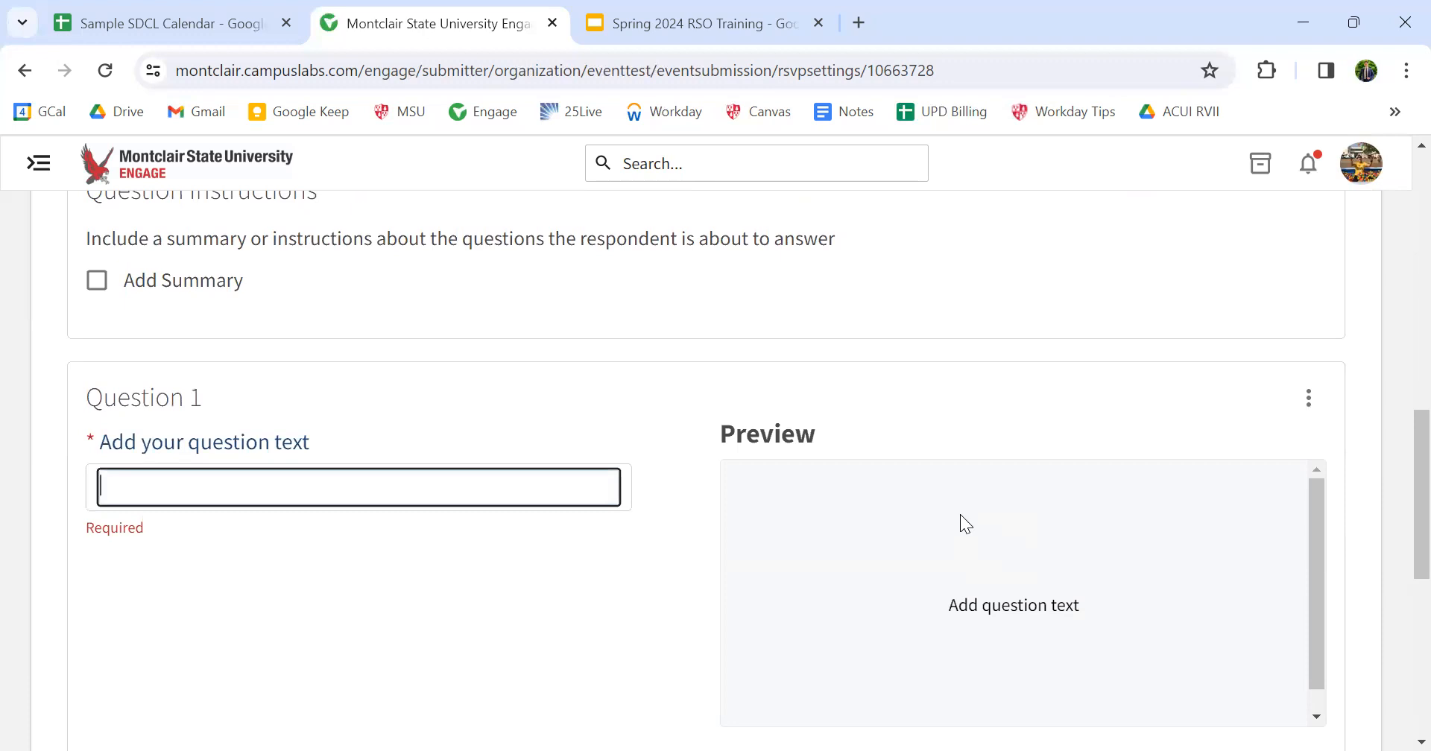
scroll(1214, 447, down, 7)
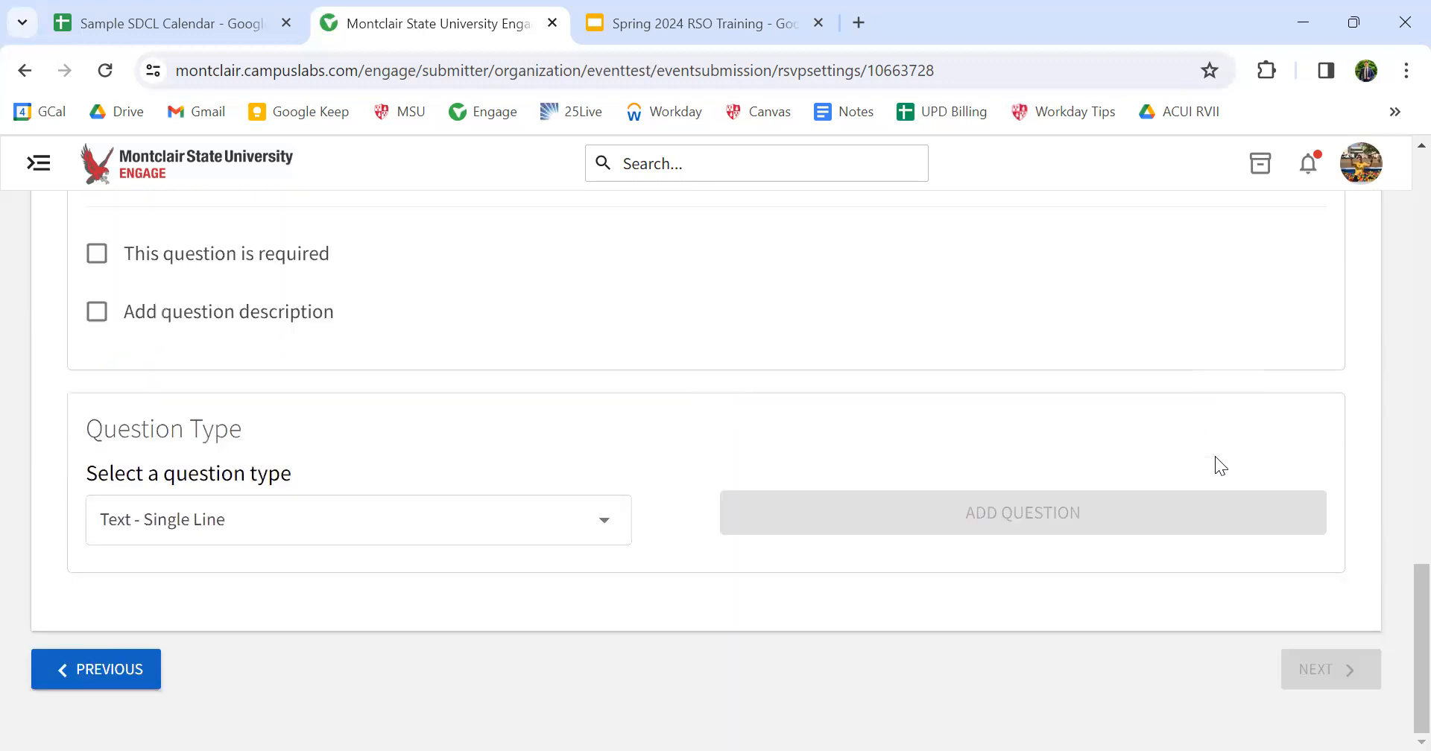
scroll(499, 444, up, 7)
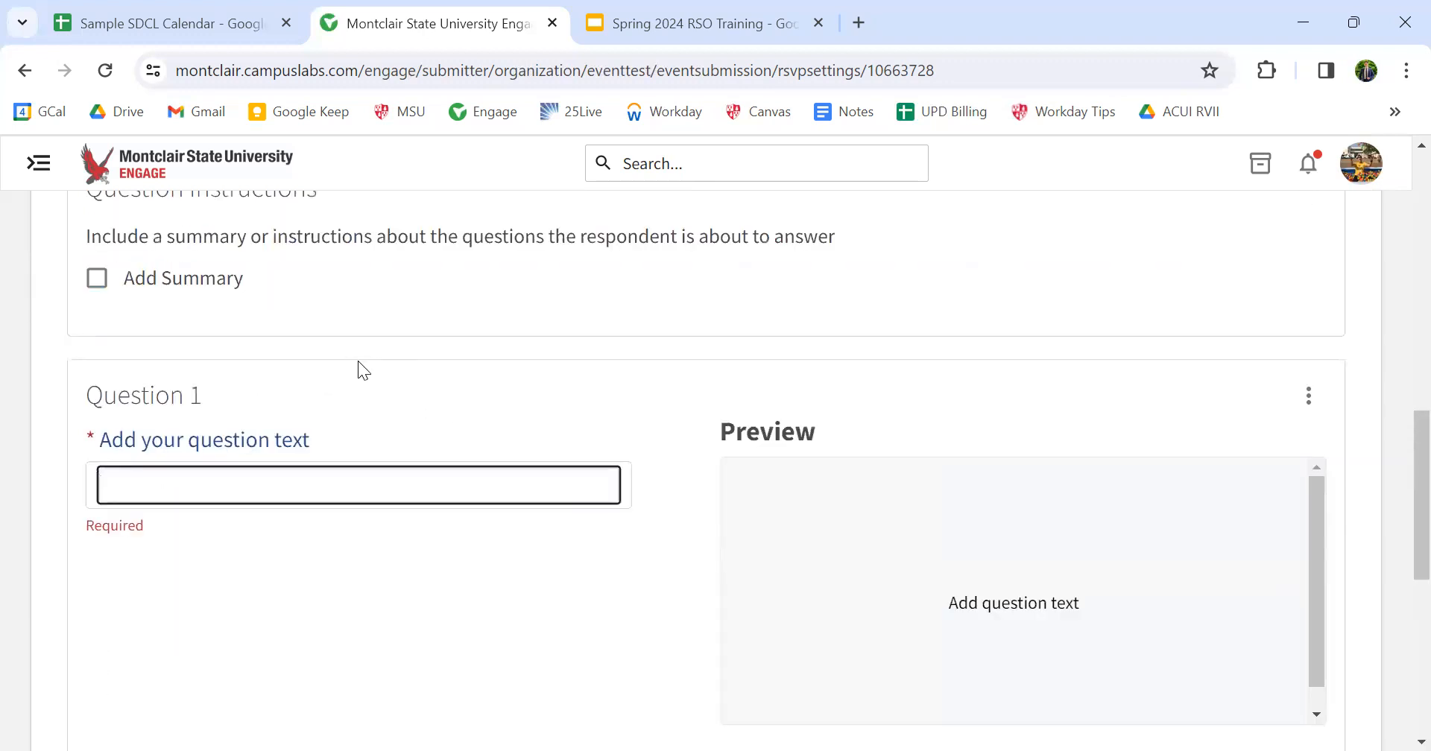
scroll(298, 477, down, 7)
scroll(524, 588, up, 7)
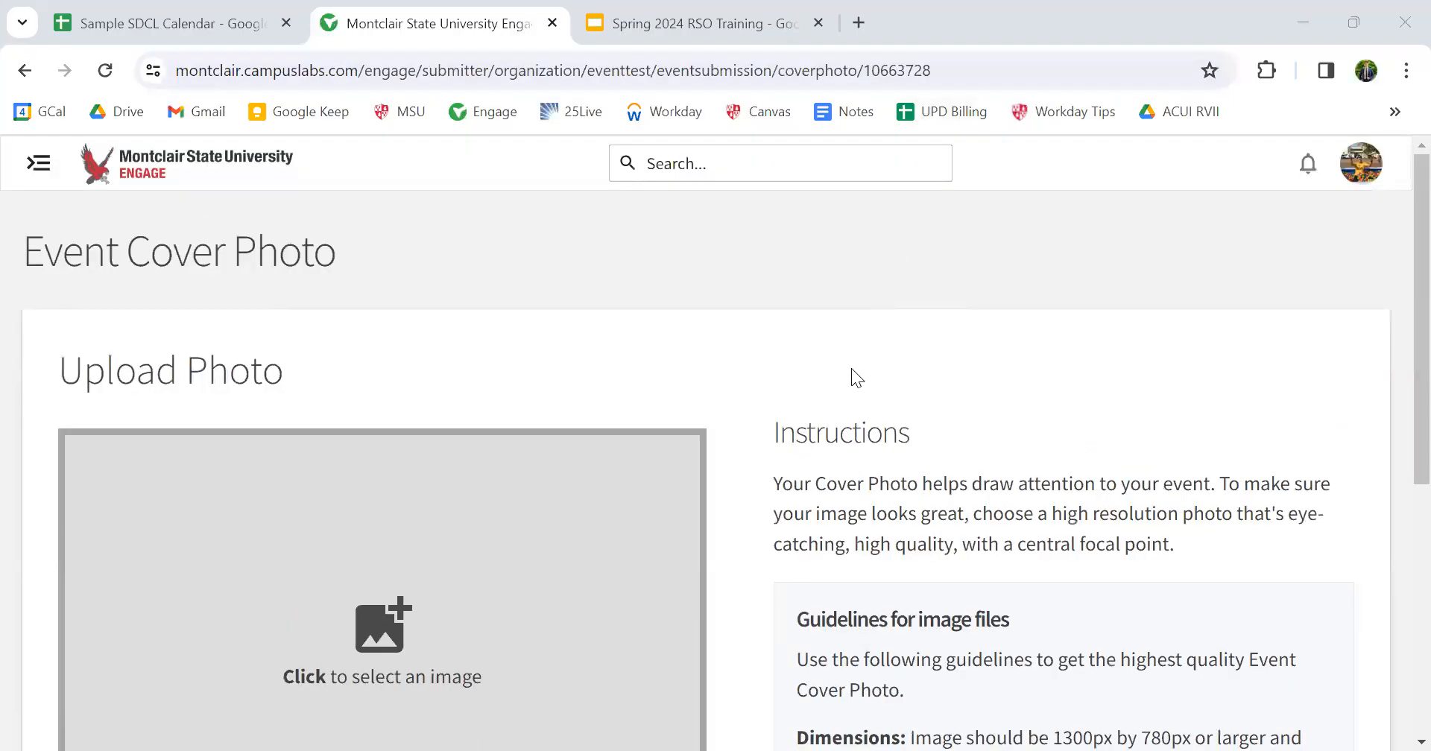
Read the cover photo guidelines, skip the photo upload and continue to the custom fields.
scroll(844, 392, down, 2)
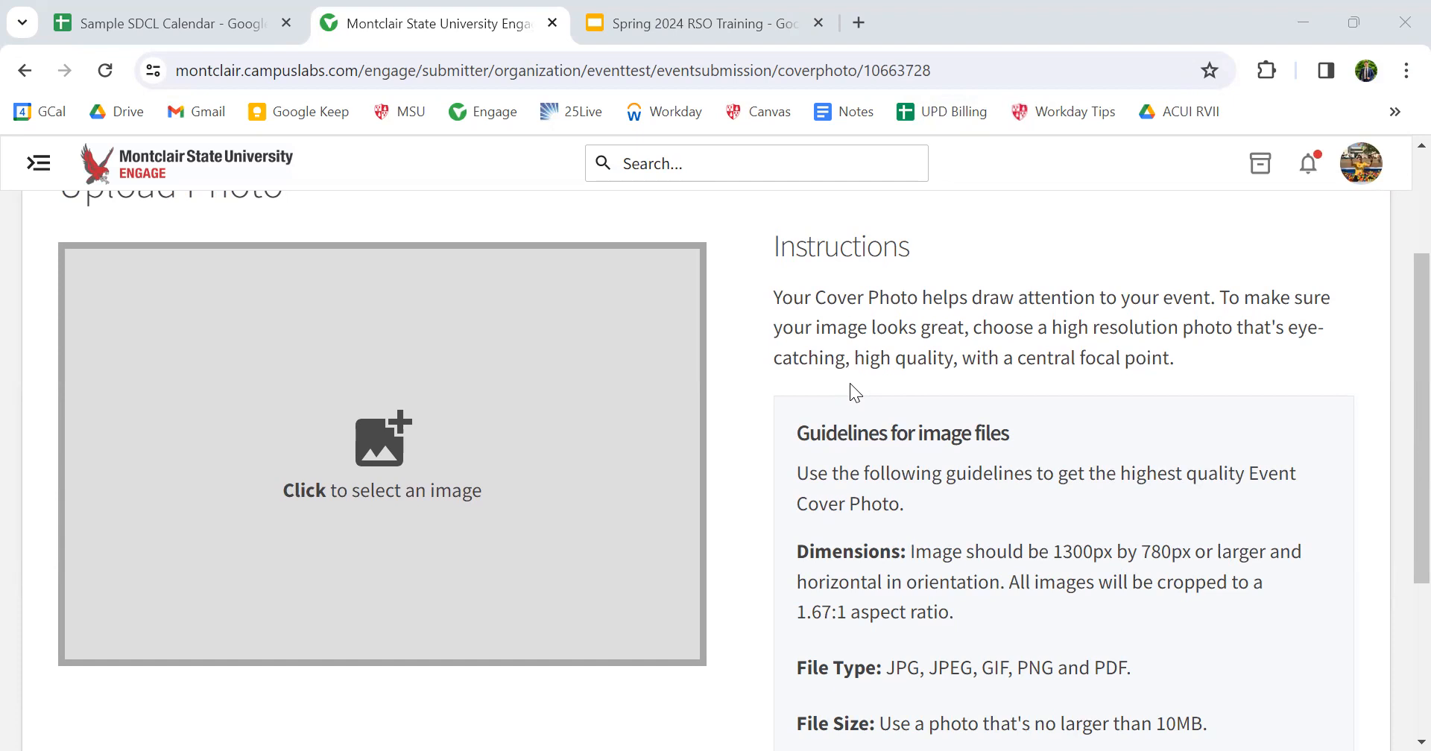
scroll(850, 383, down, 3)
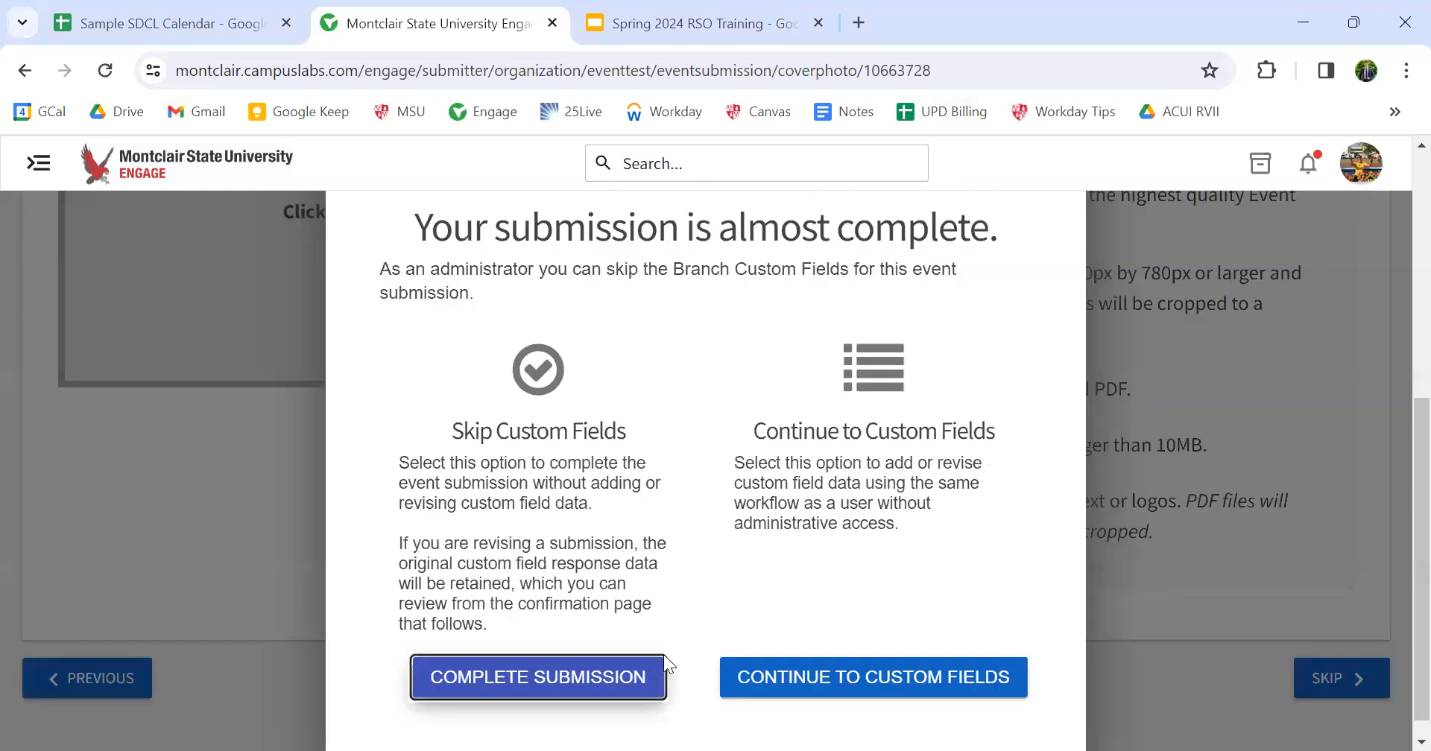
click(826, 682)
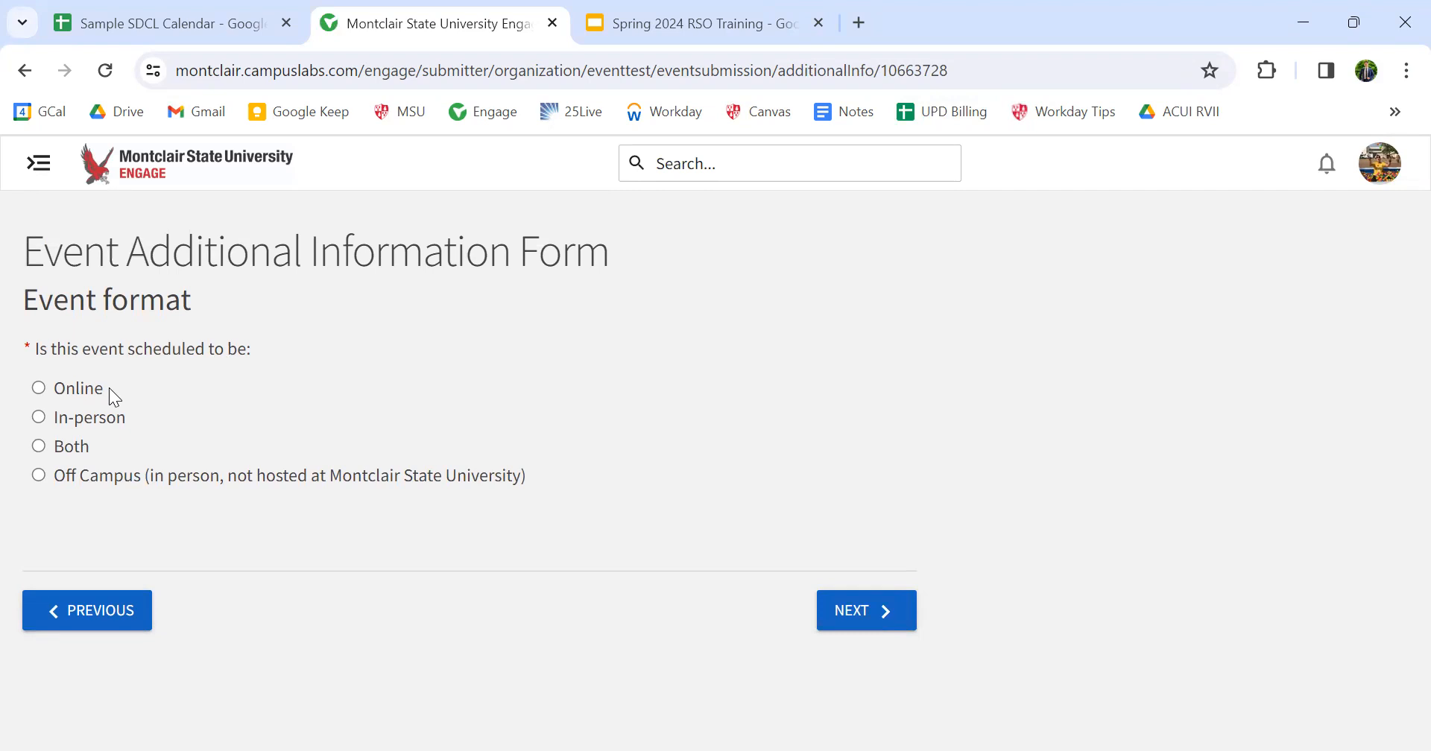
Set the event format to In-person and proceed to the location questions.
click(38, 416)
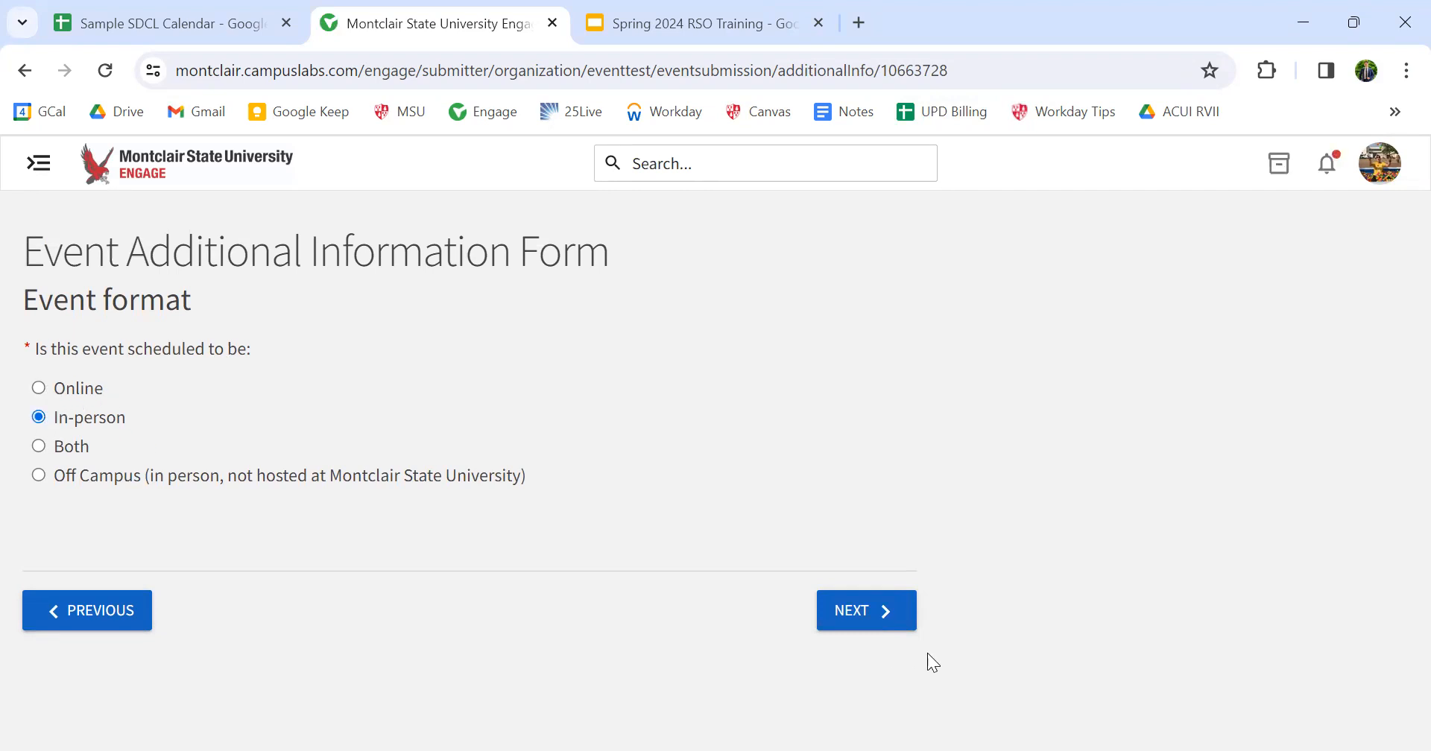
click(856, 620)
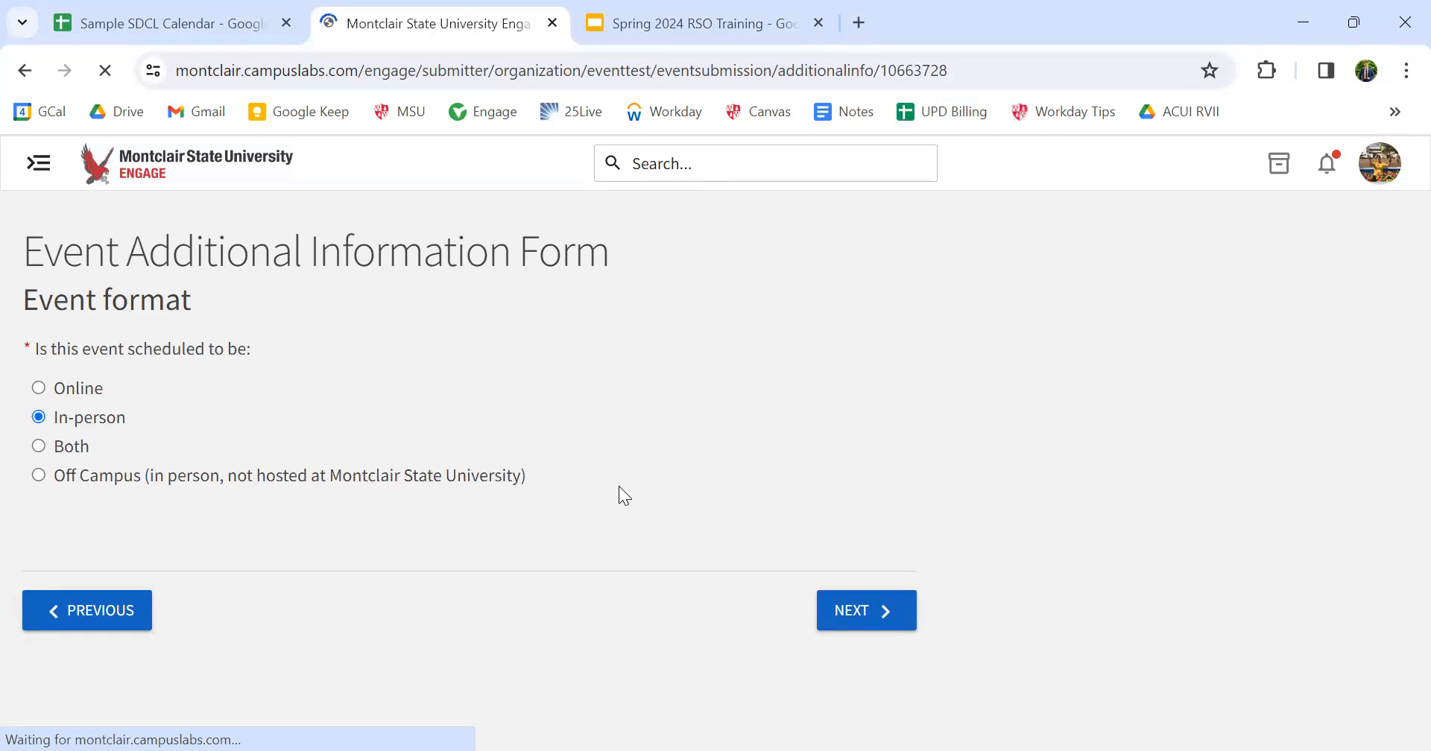
click(840, 593)
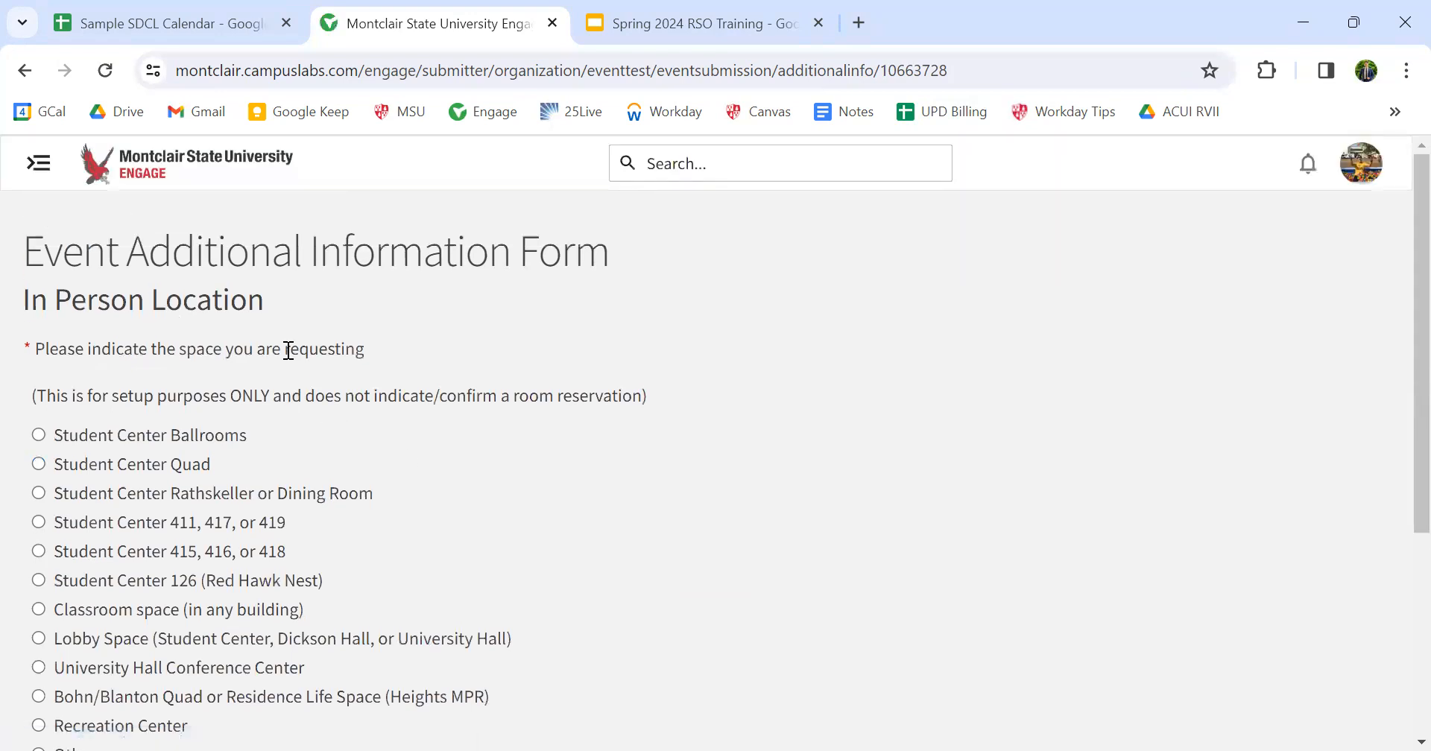
Indicate Student Center Ballrooms as the requested space, enter 100 anticipated attendees and proceed to the event setup page.
scroll(87, 275, down, 2)
scroll(103, 393, up, 3)
click(39, 436)
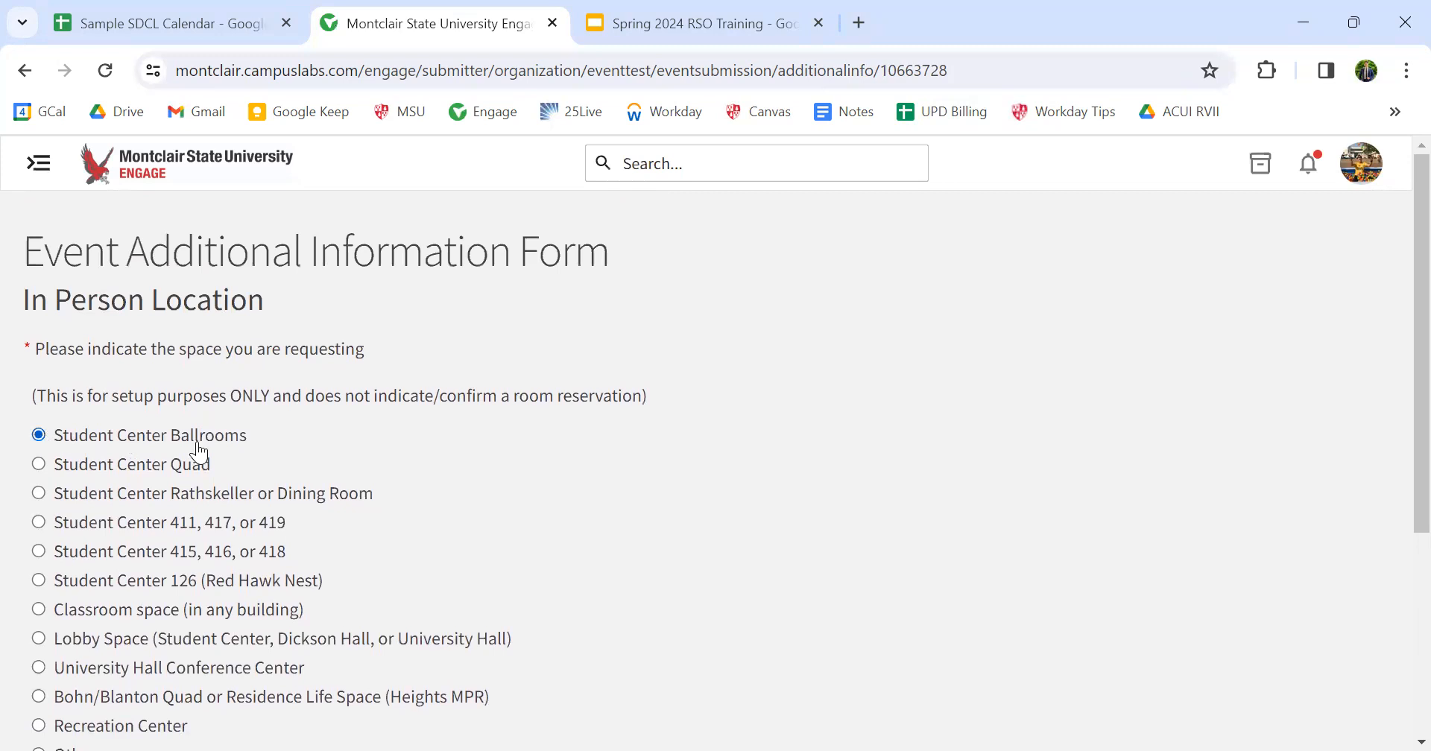
scroll(198, 447, down, 3)
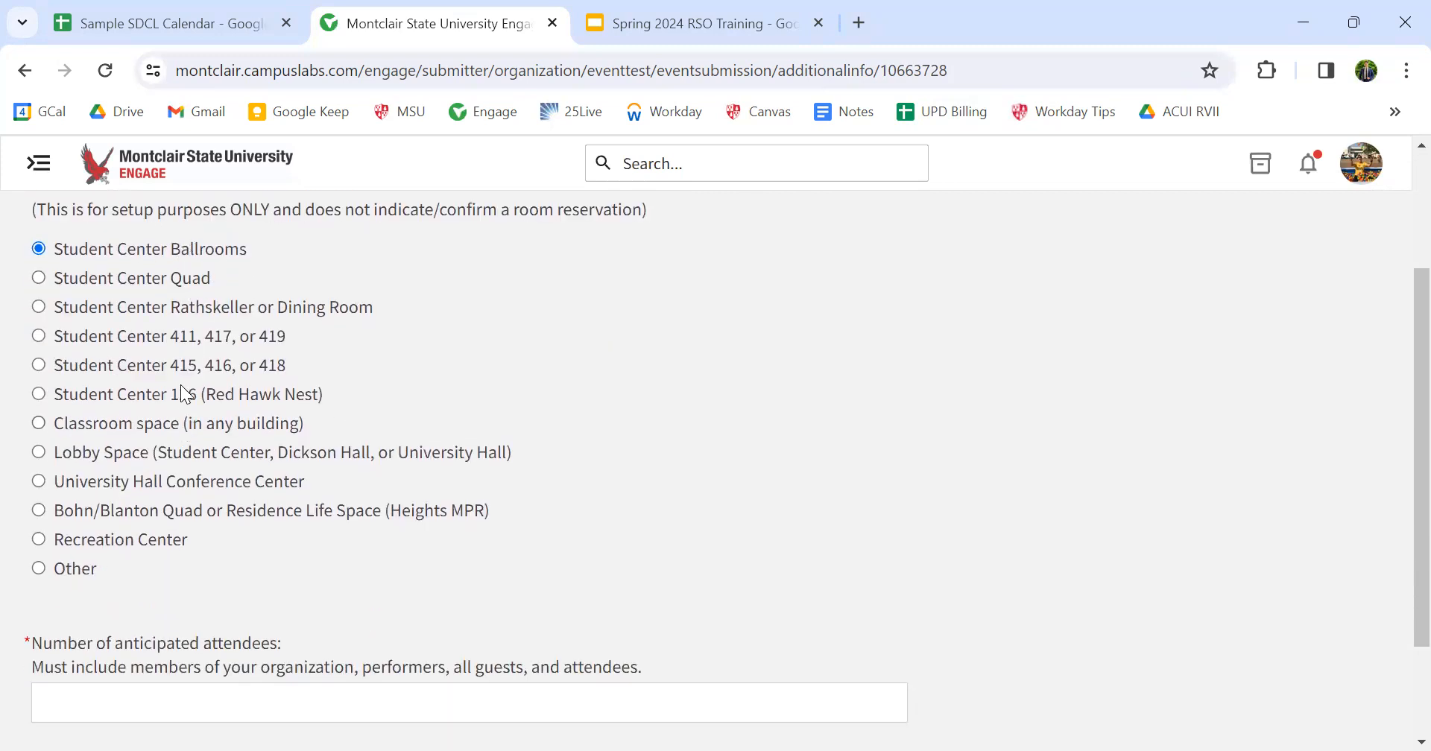
scroll(589, 448, down, 2)
click(337, 556)
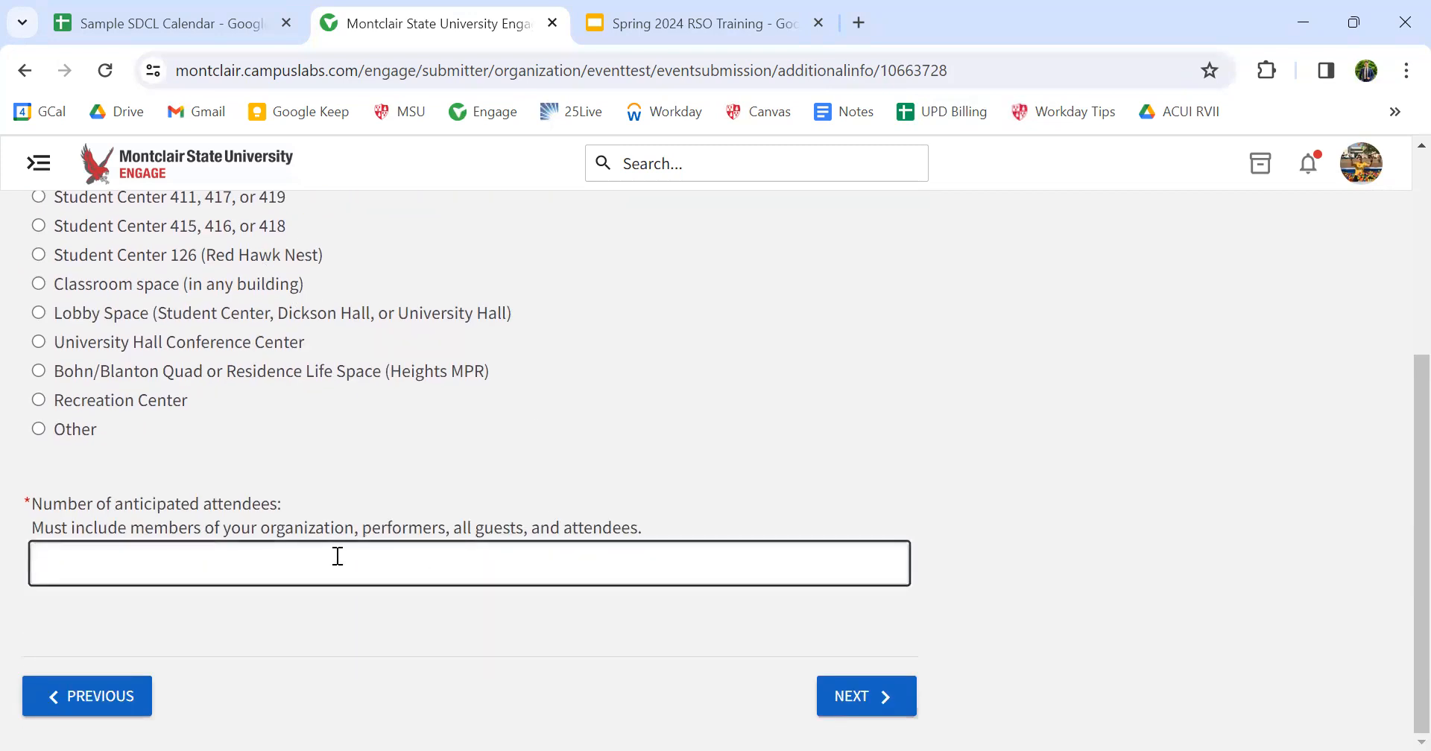
text(100)
click(852, 692)
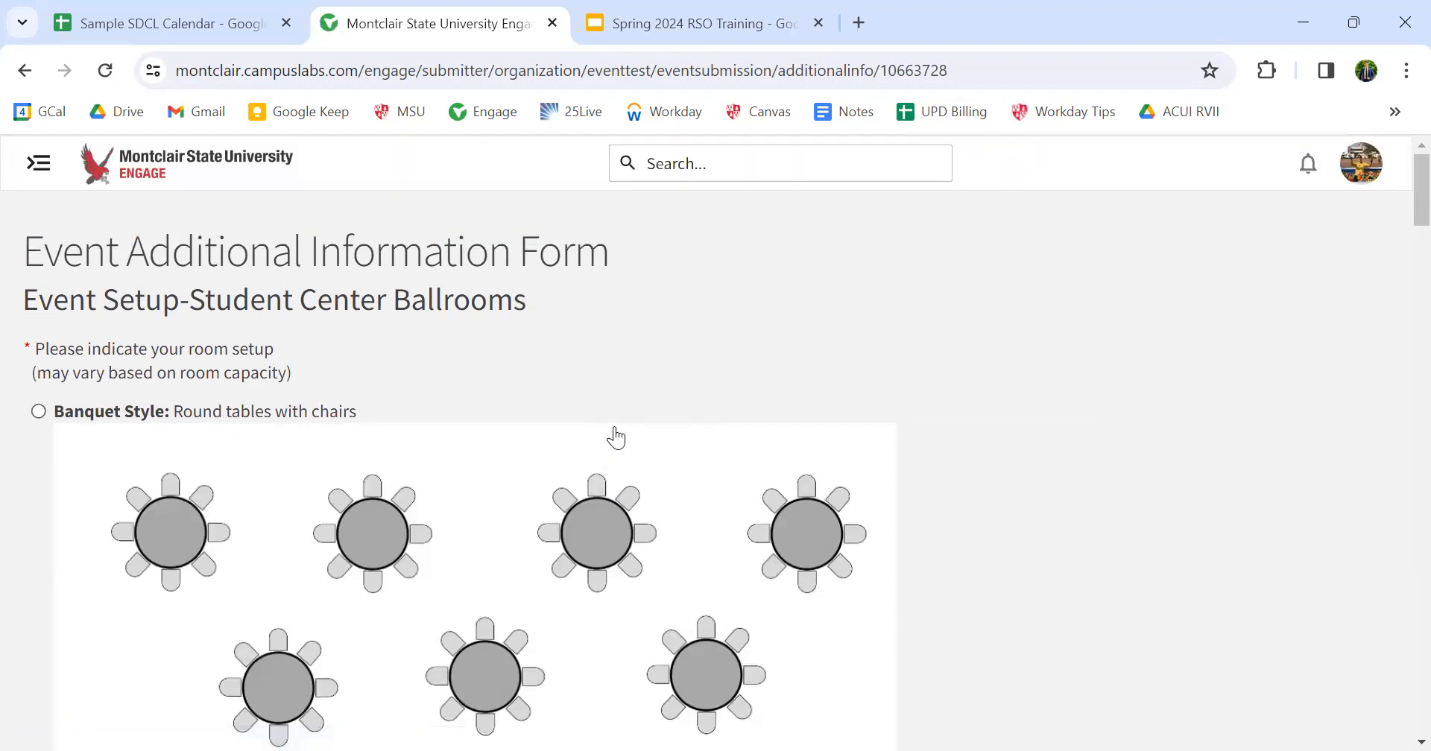
Examine the room setup layouts for the Student Center Ballrooms, from Banquet Style through Room clear/Open Space.
scroll(616, 438, down, 15)
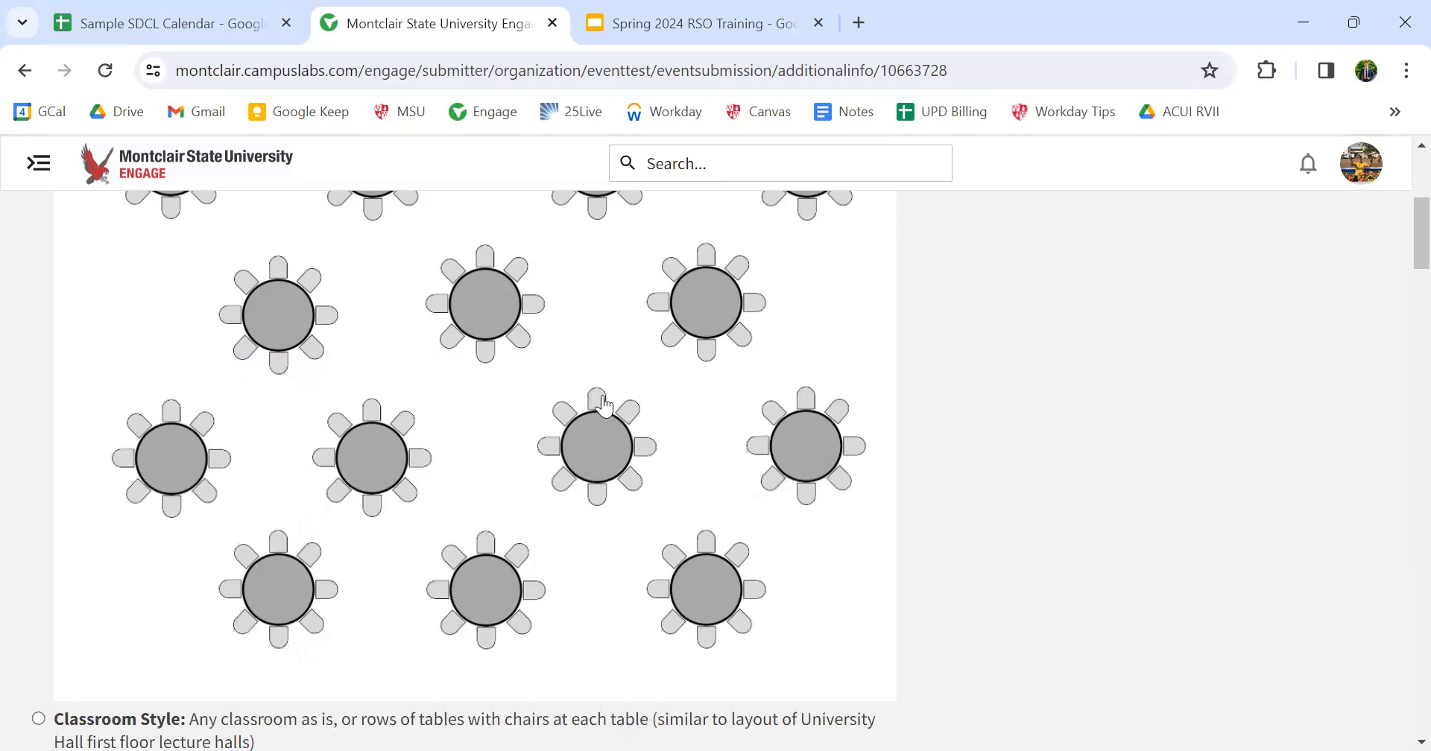
scroll(604, 406, down, 15)
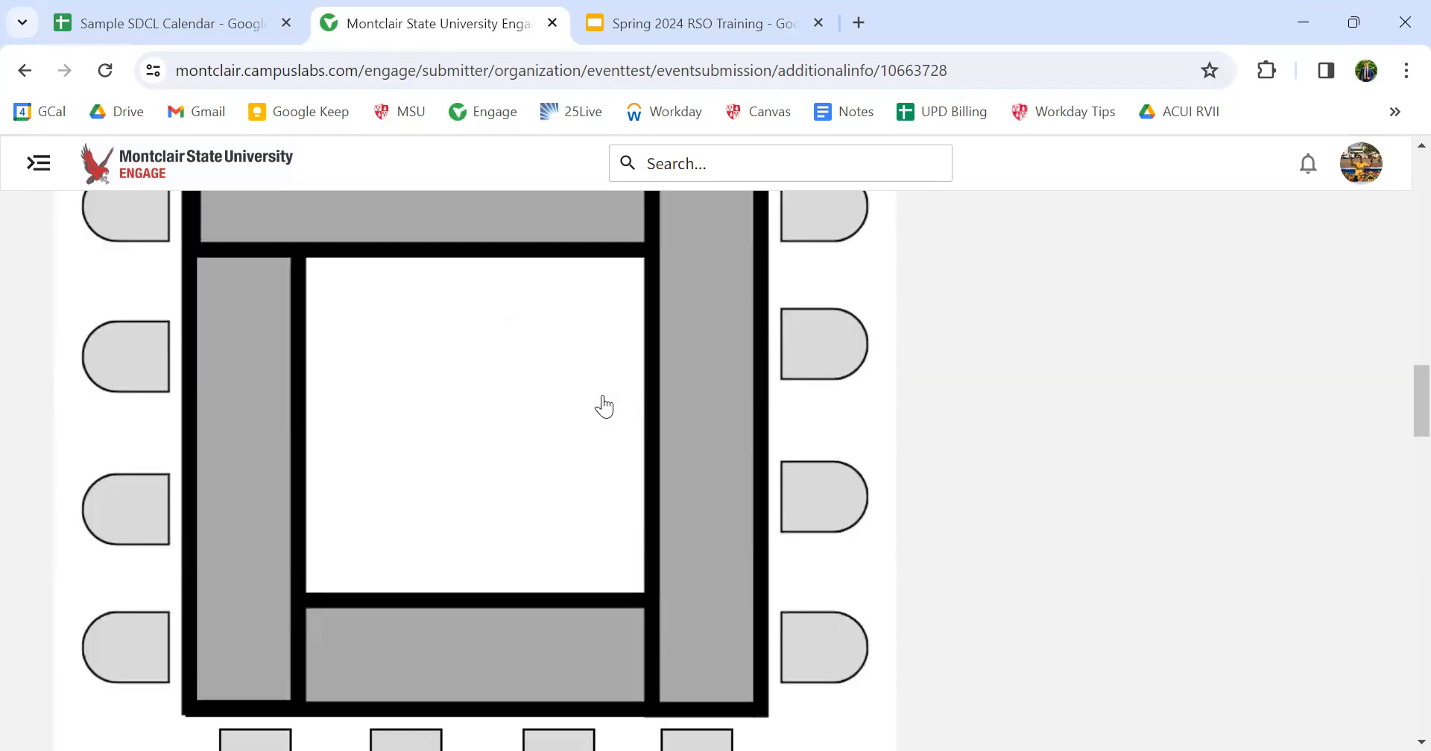
scroll(604, 406, down, 8)
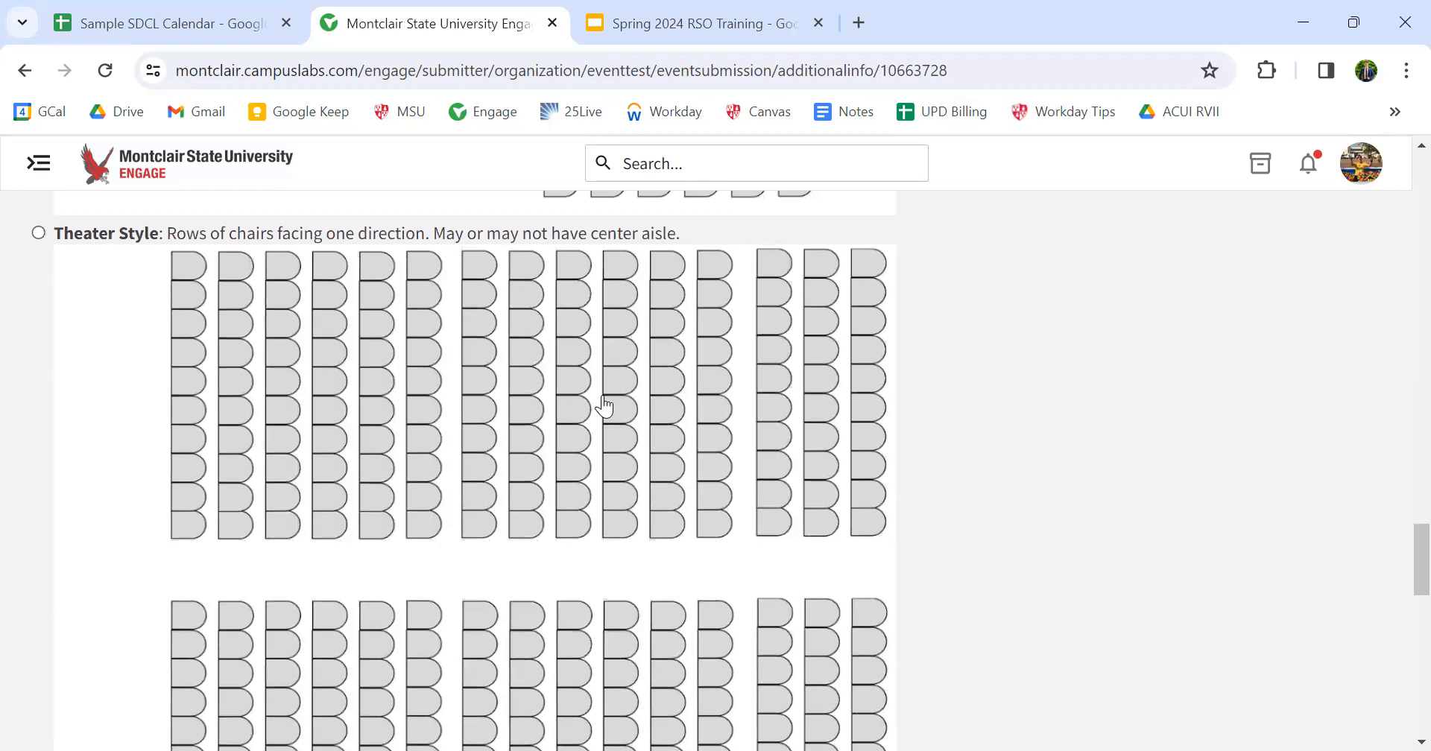
scroll(603, 406, down, 5)
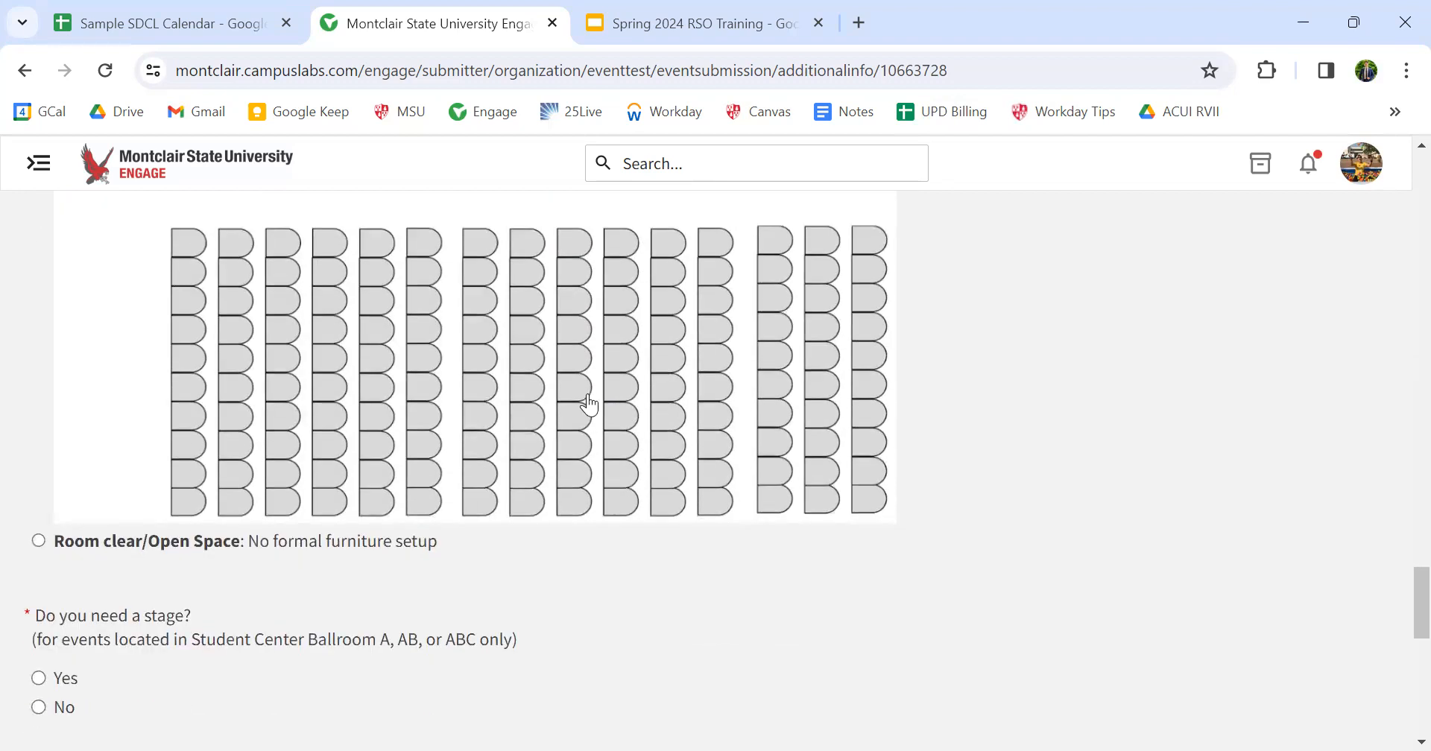
scroll(578, 413, up, 15)
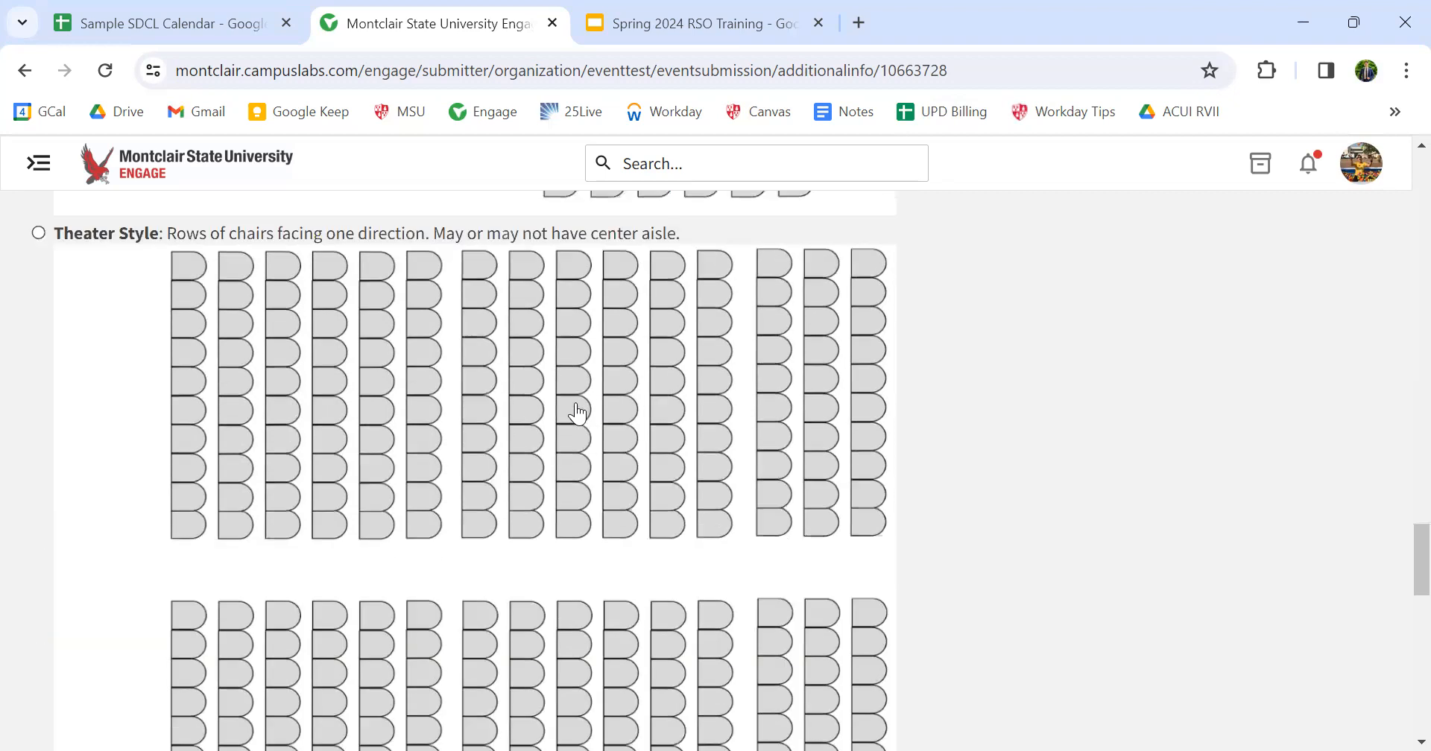
scroll(403, 389, up, 10)
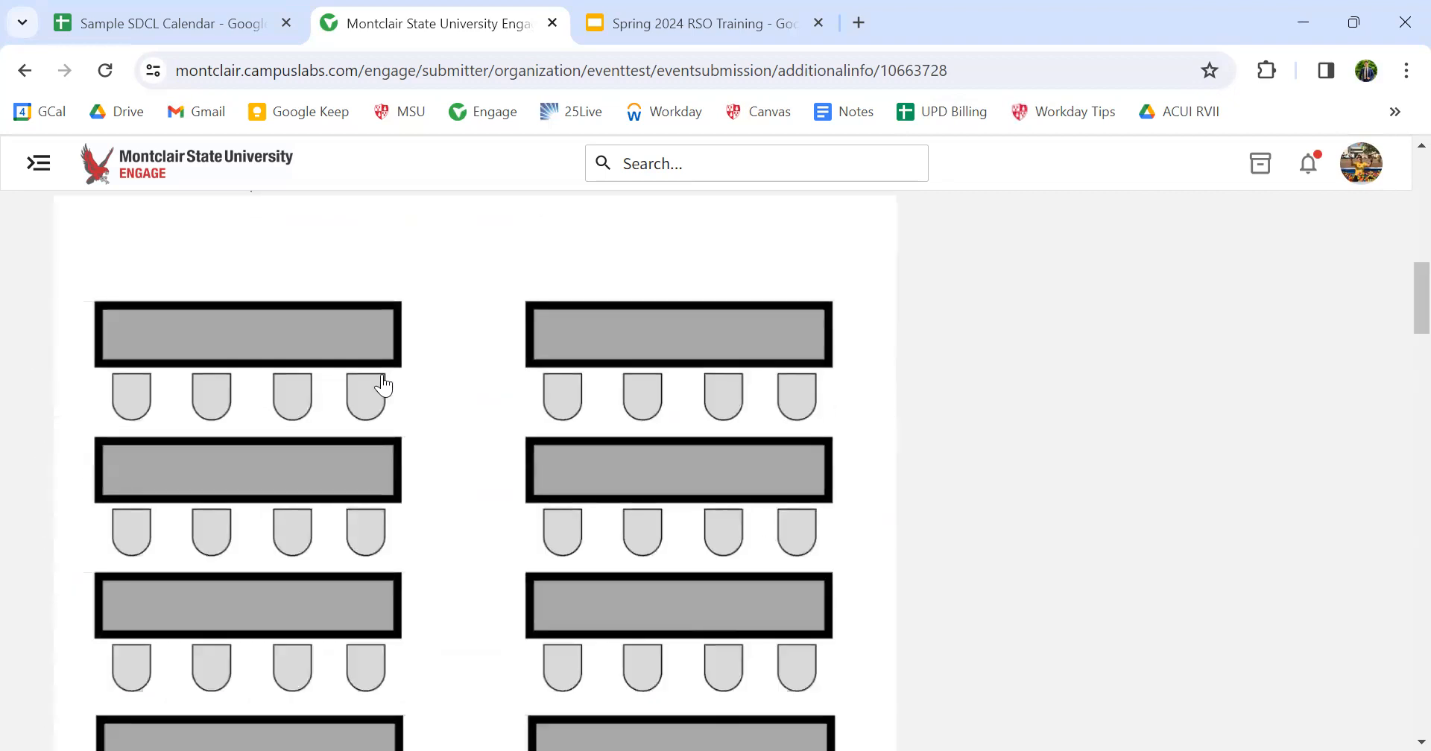
scroll(37, 485, up, 3)
scroll(42, 461, up, 2)
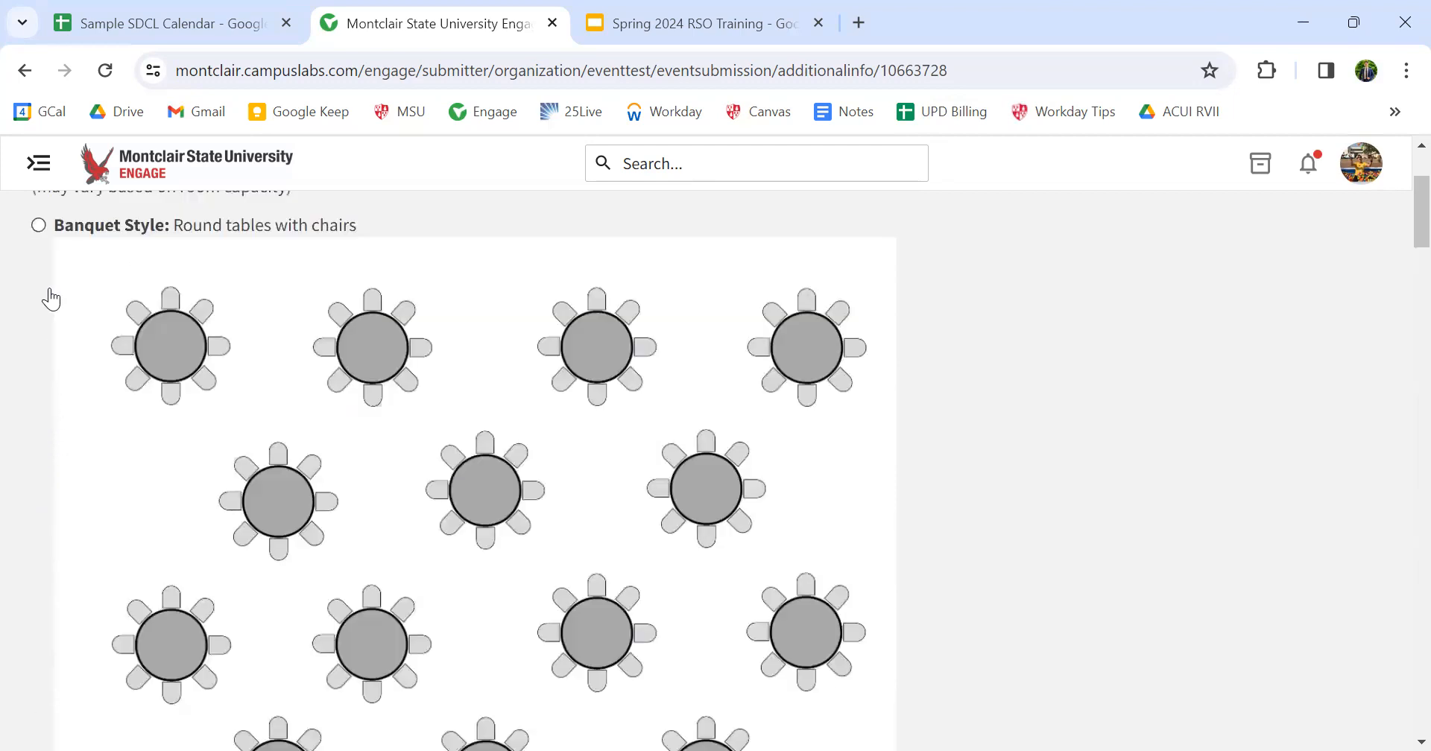
Choose the Banquet Style room setup and request a stage, a podium and 1 microphone.
click(37, 222)
scroll(192, 347, down, 14)
scroll(193, 351, down, 20)
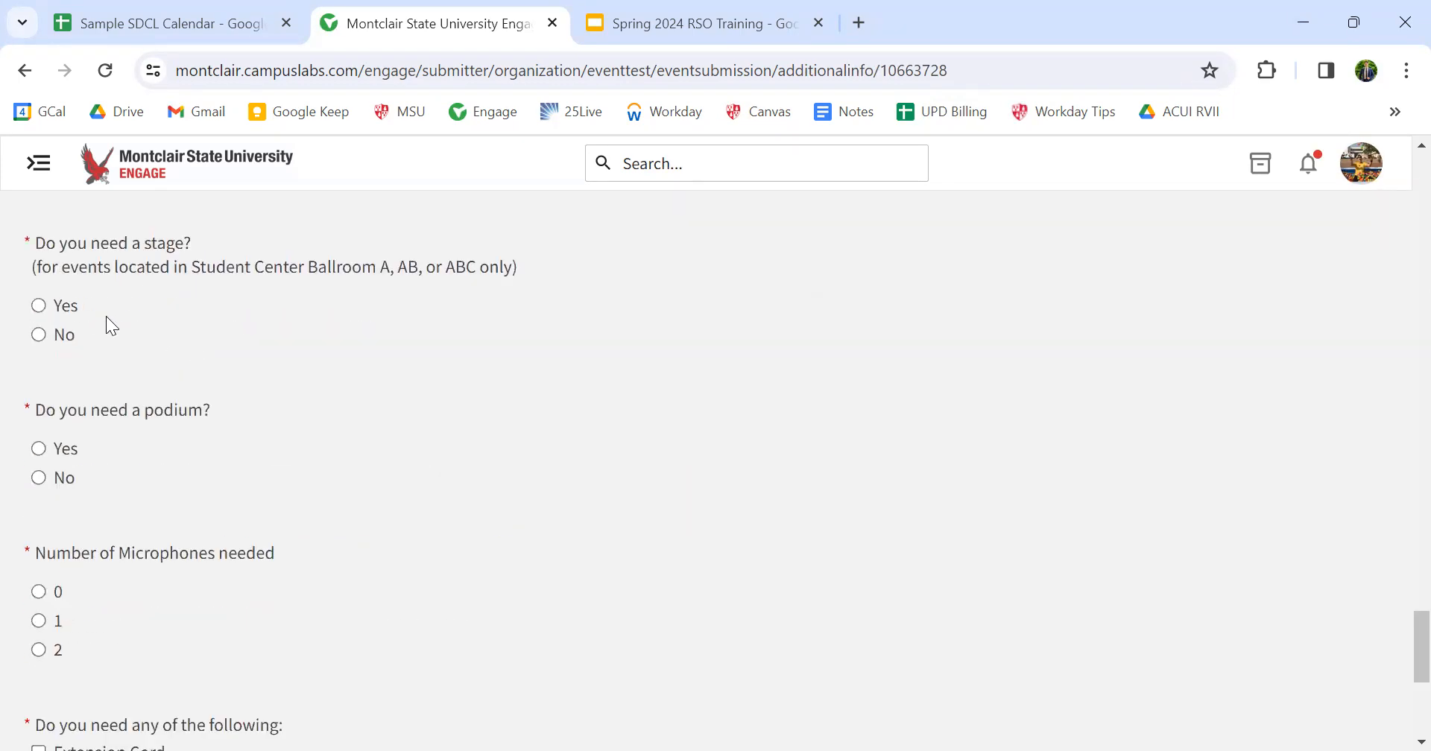
scroll(92, 311, up, 2)
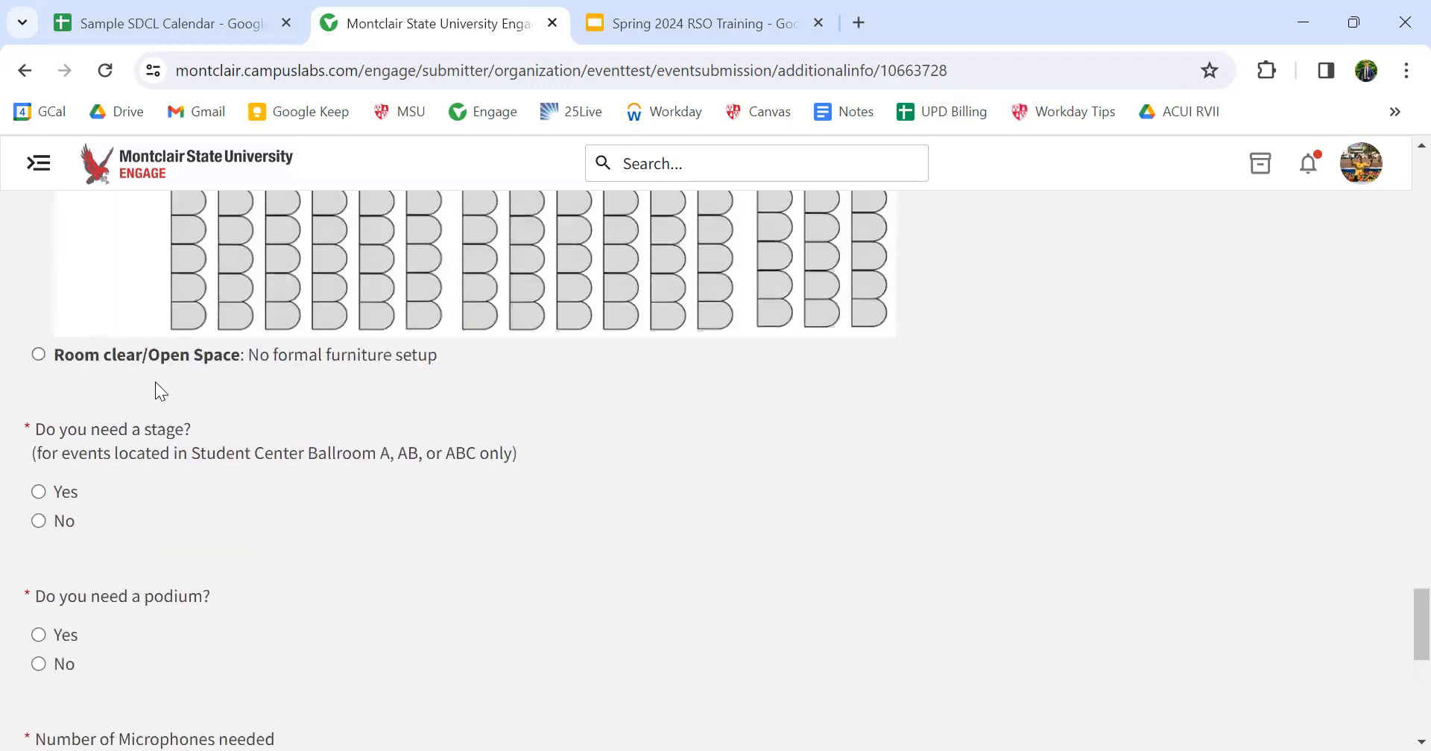
click(43, 522)
scroll(63, 420, down, 4)
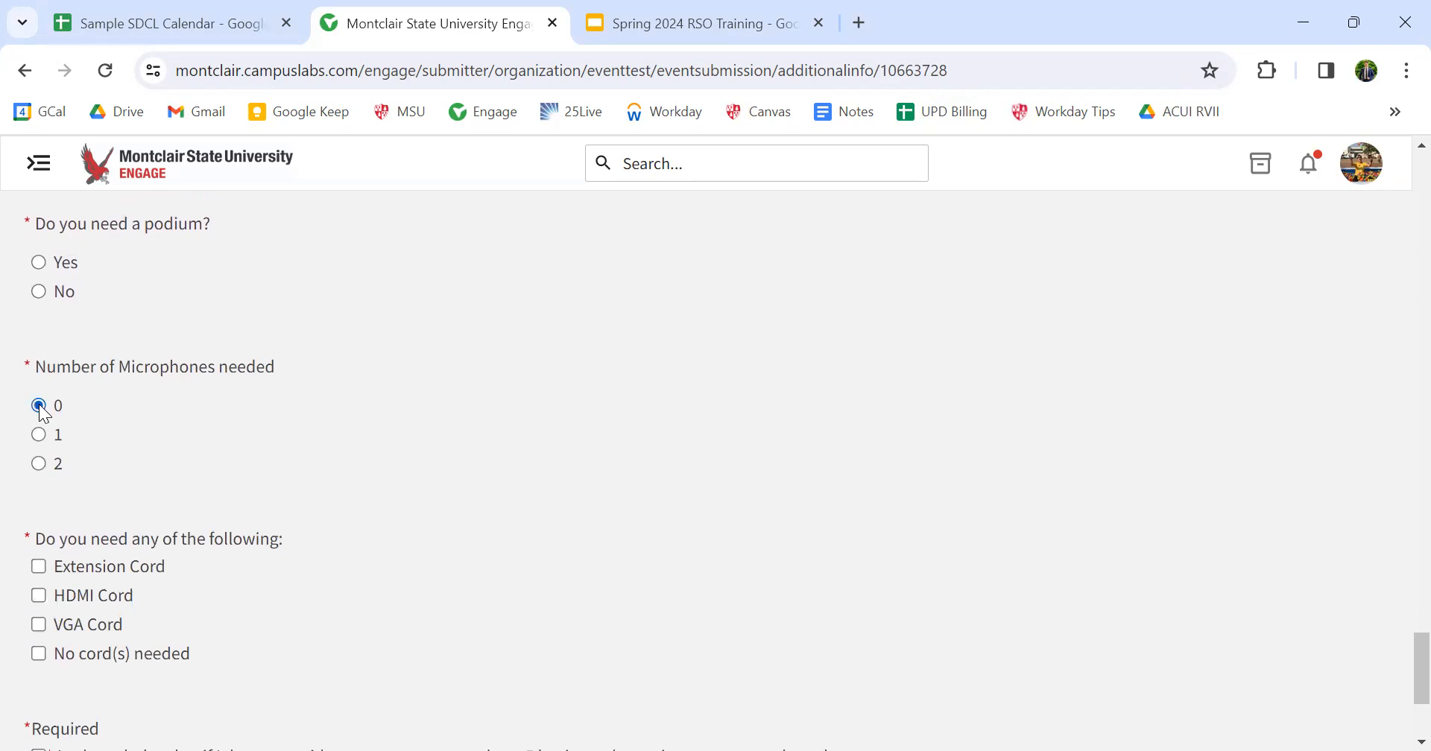
click(39, 436)
scroll(41, 403, up, 2)
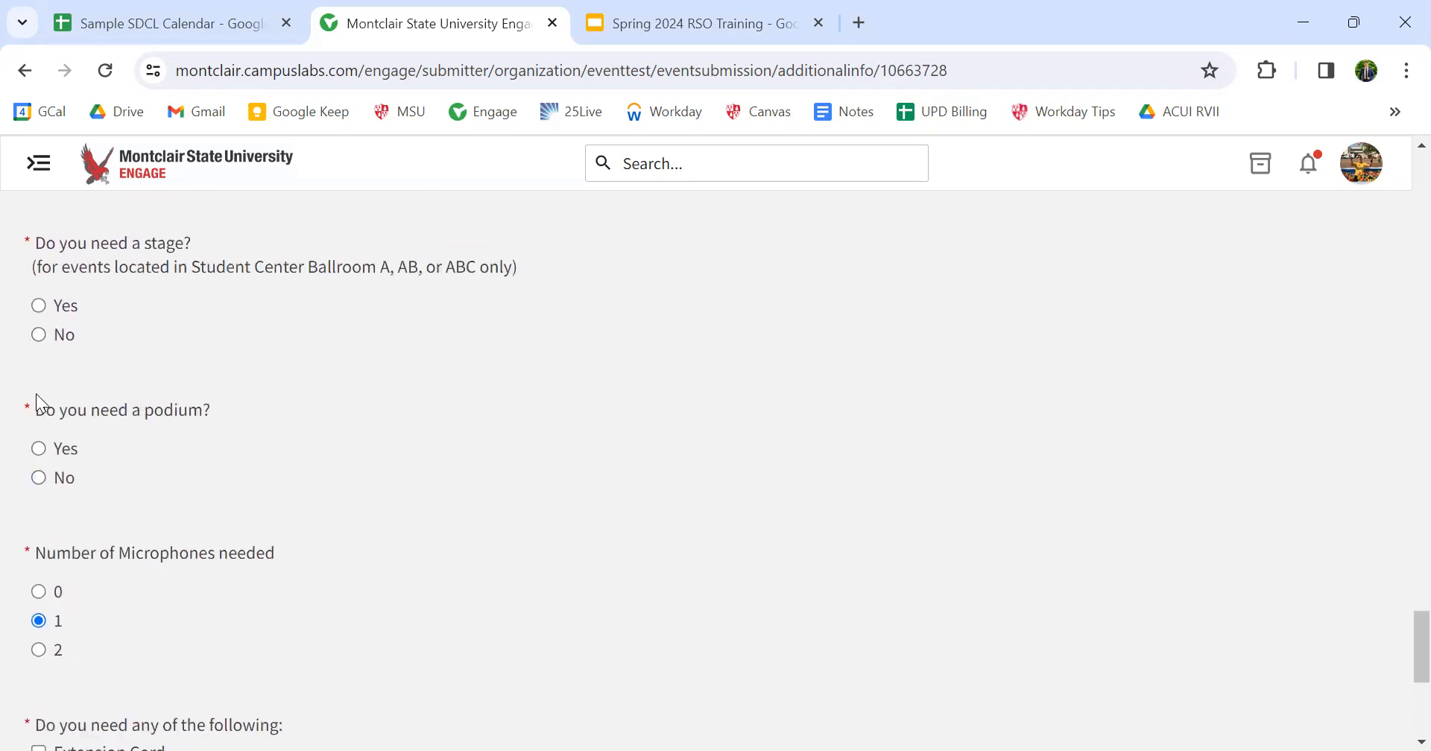
click(38, 448)
click(40, 308)
Request an extension cord and an HDMI cord, accept the custom setup acknowledgement and continue to the furniture page.
scroll(70, 392, down, 4)
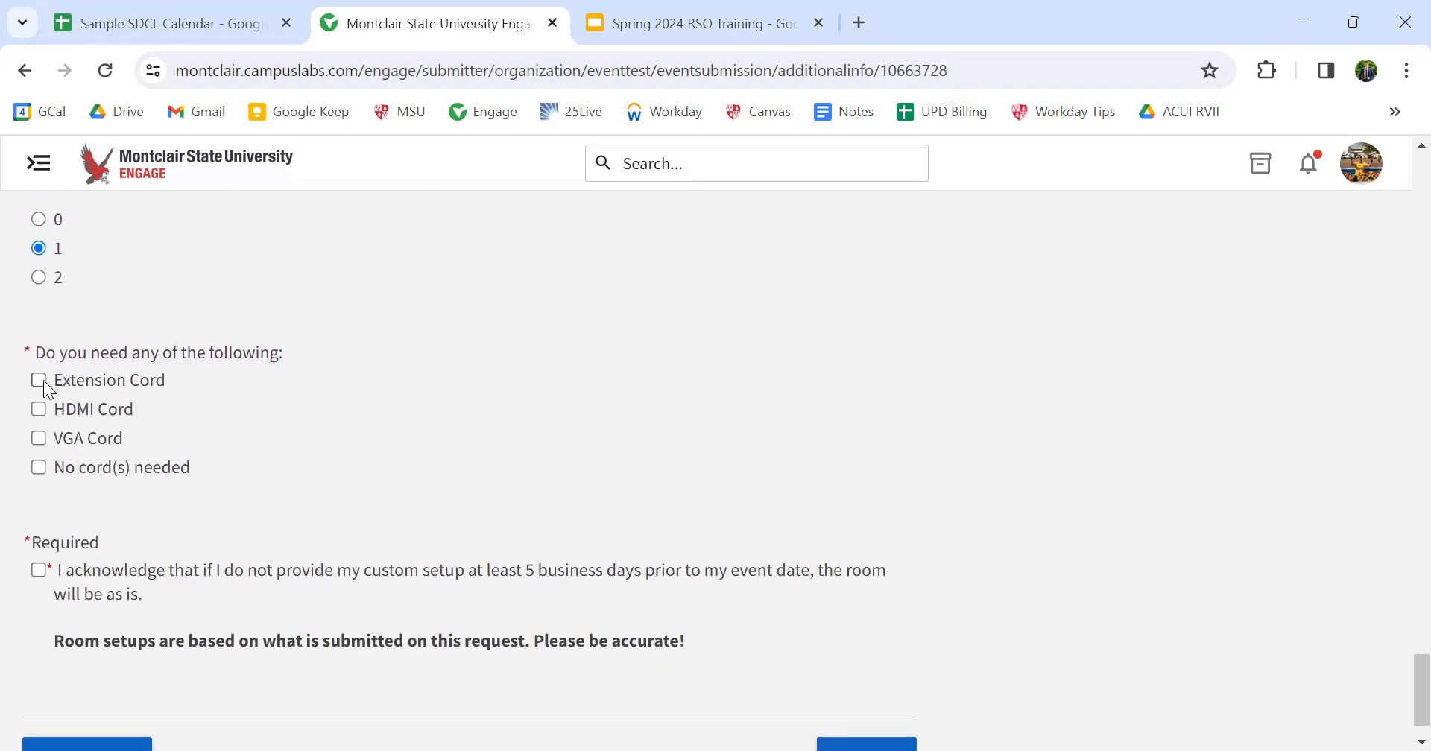
click(38, 409)
click(39, 380)
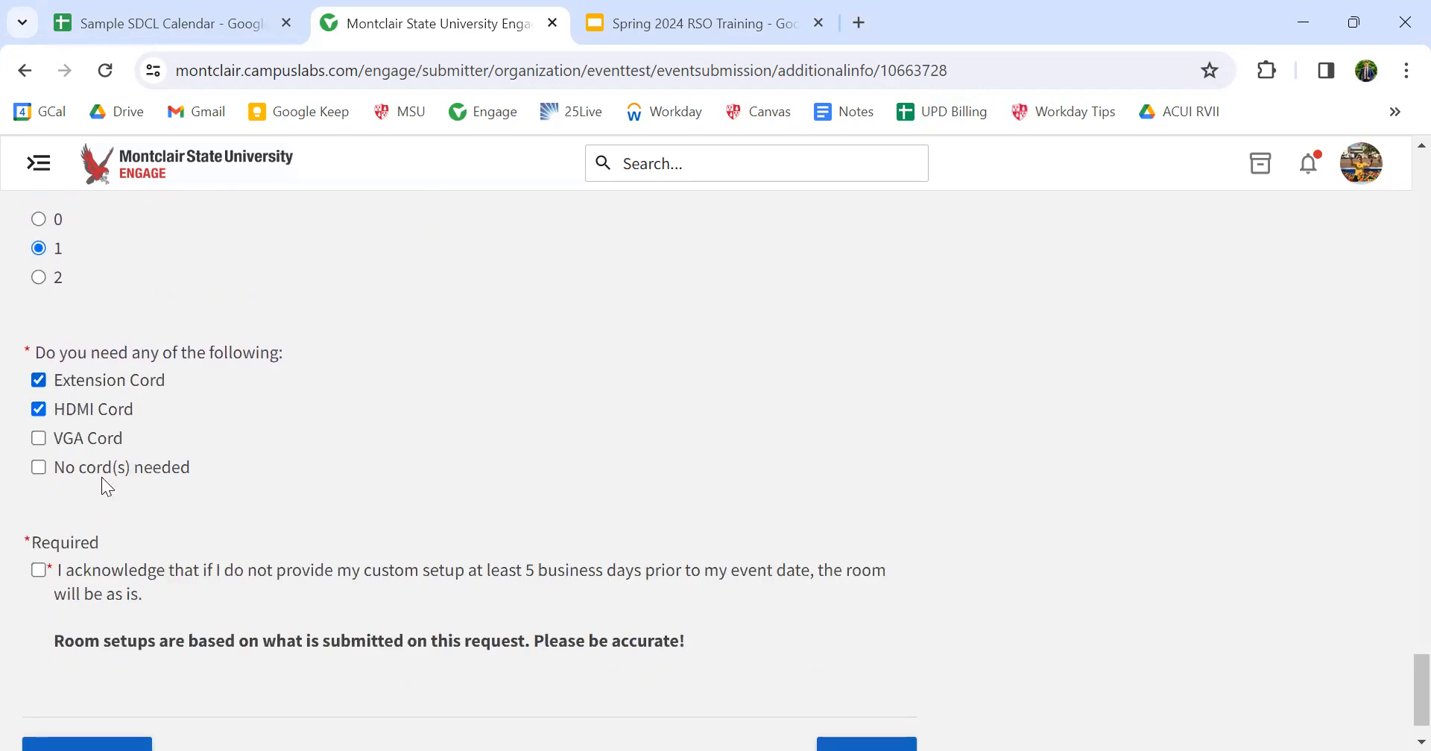
click(41, 573)
scroll(413, 514, down, 1)
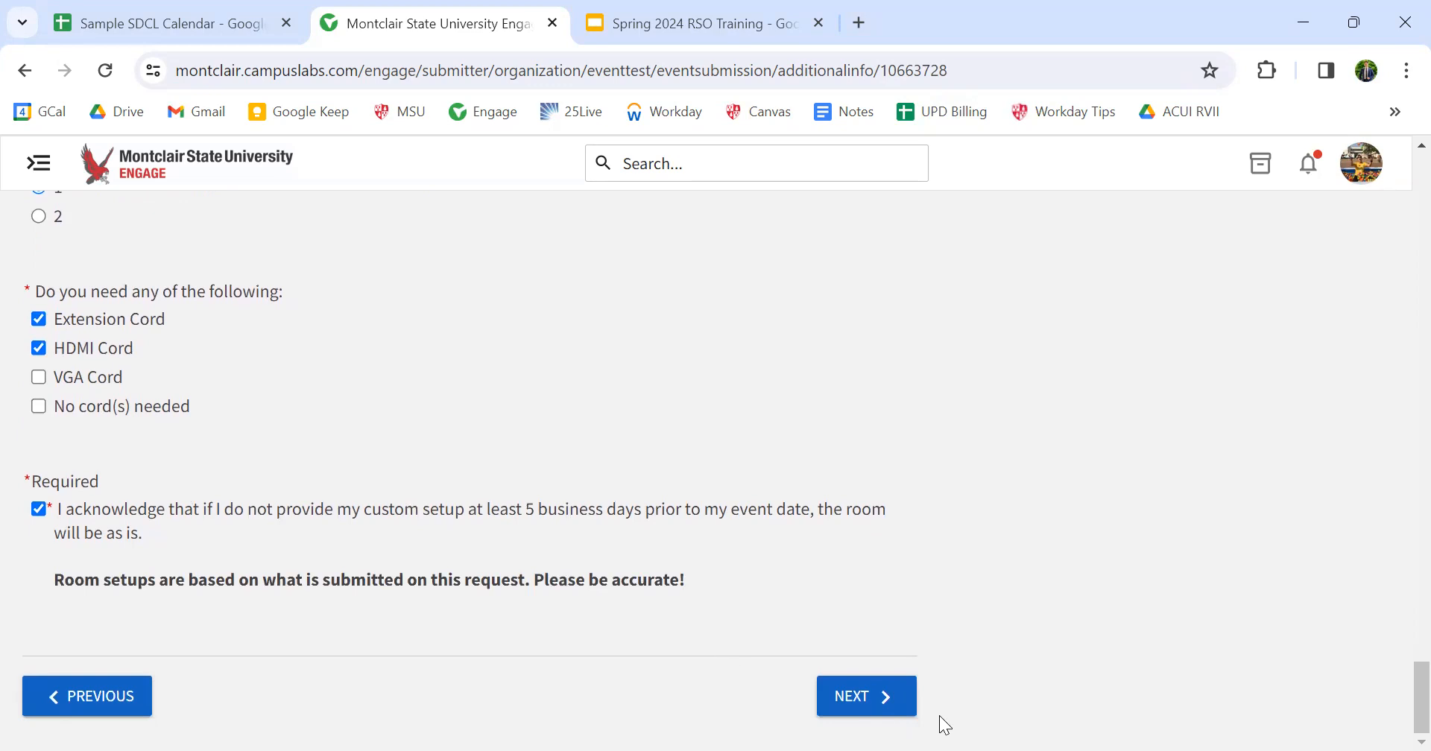
click(867, 705)
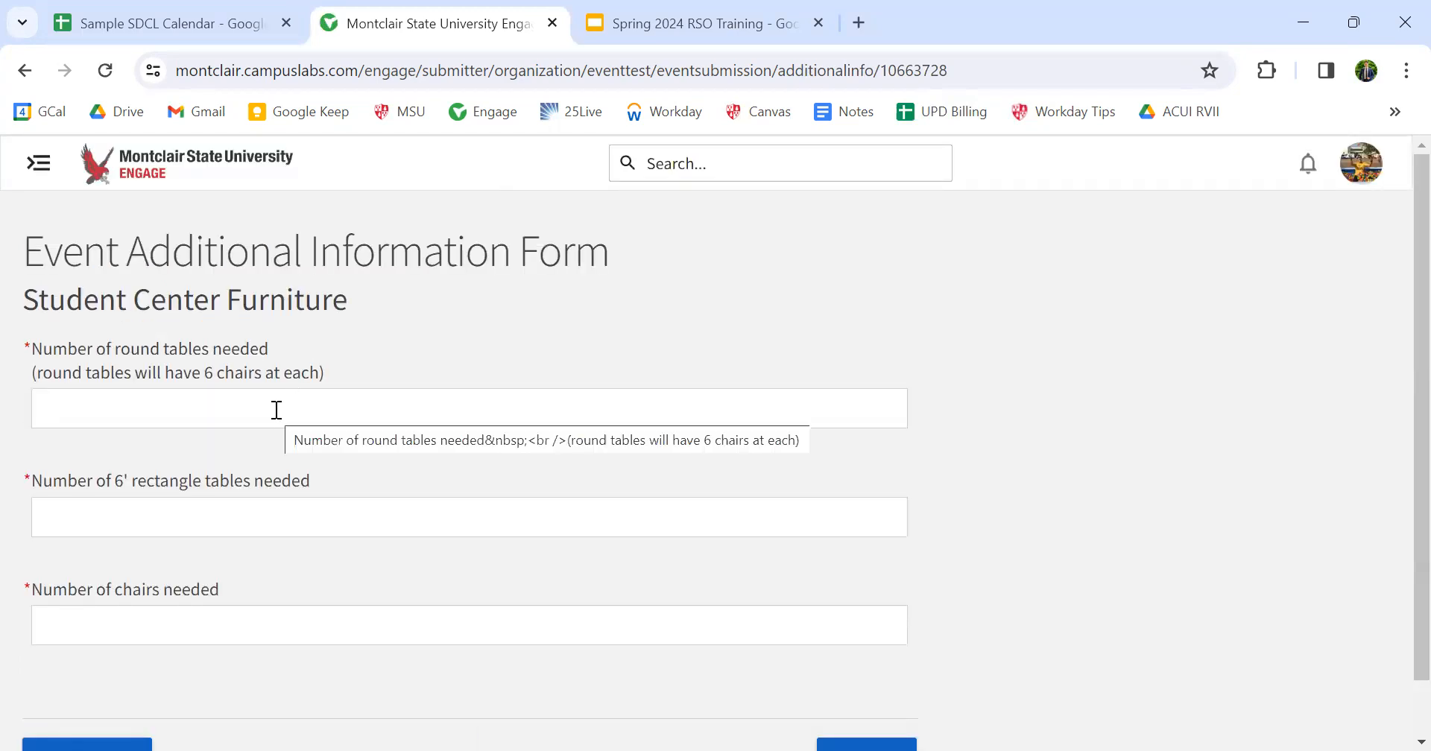
Enter 12 round tables, 2 six-foot rectangle tables and 100 chairs as the furniture needed and proceed to the acknowledgements.
click(276, 410)
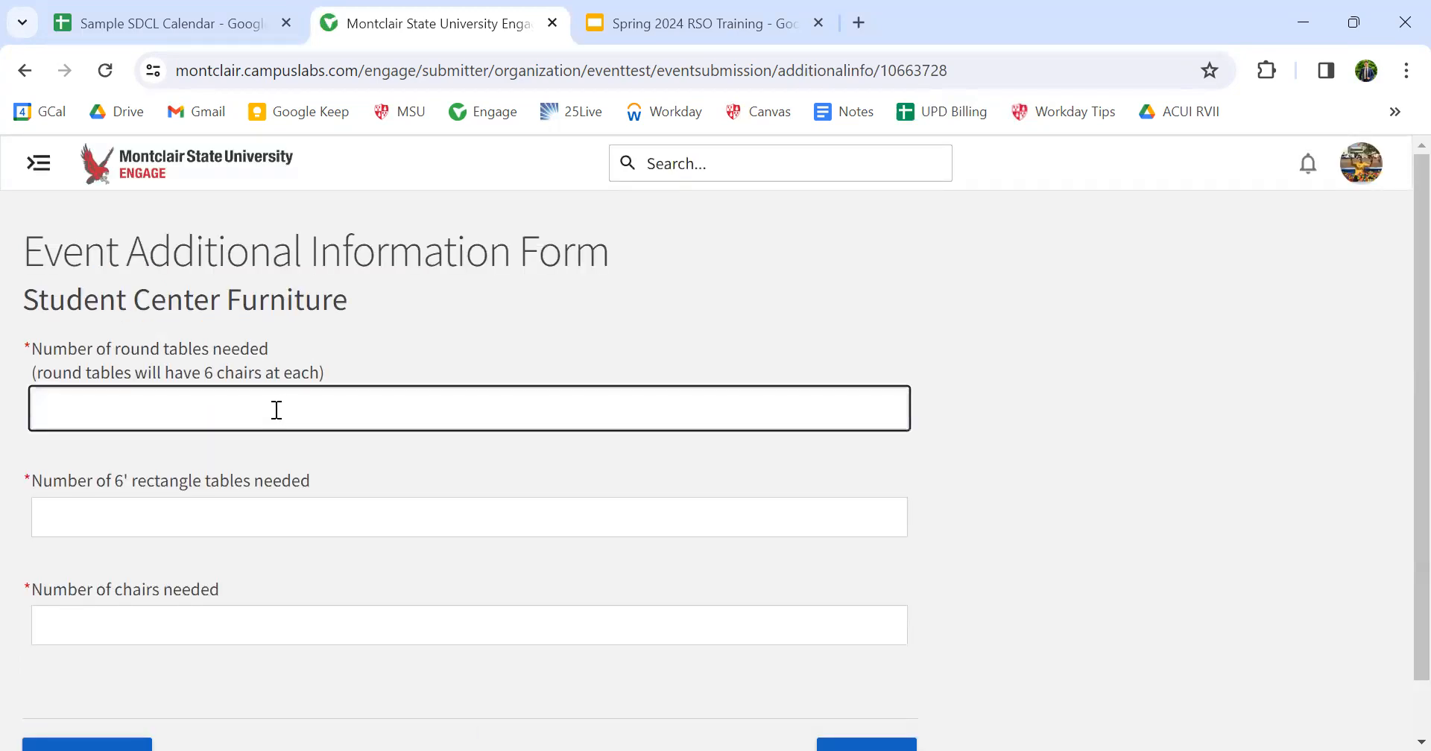
text(12)
scroll(278, 423, down, 1)
click(157, 448)
text(2)
click(150, 572)
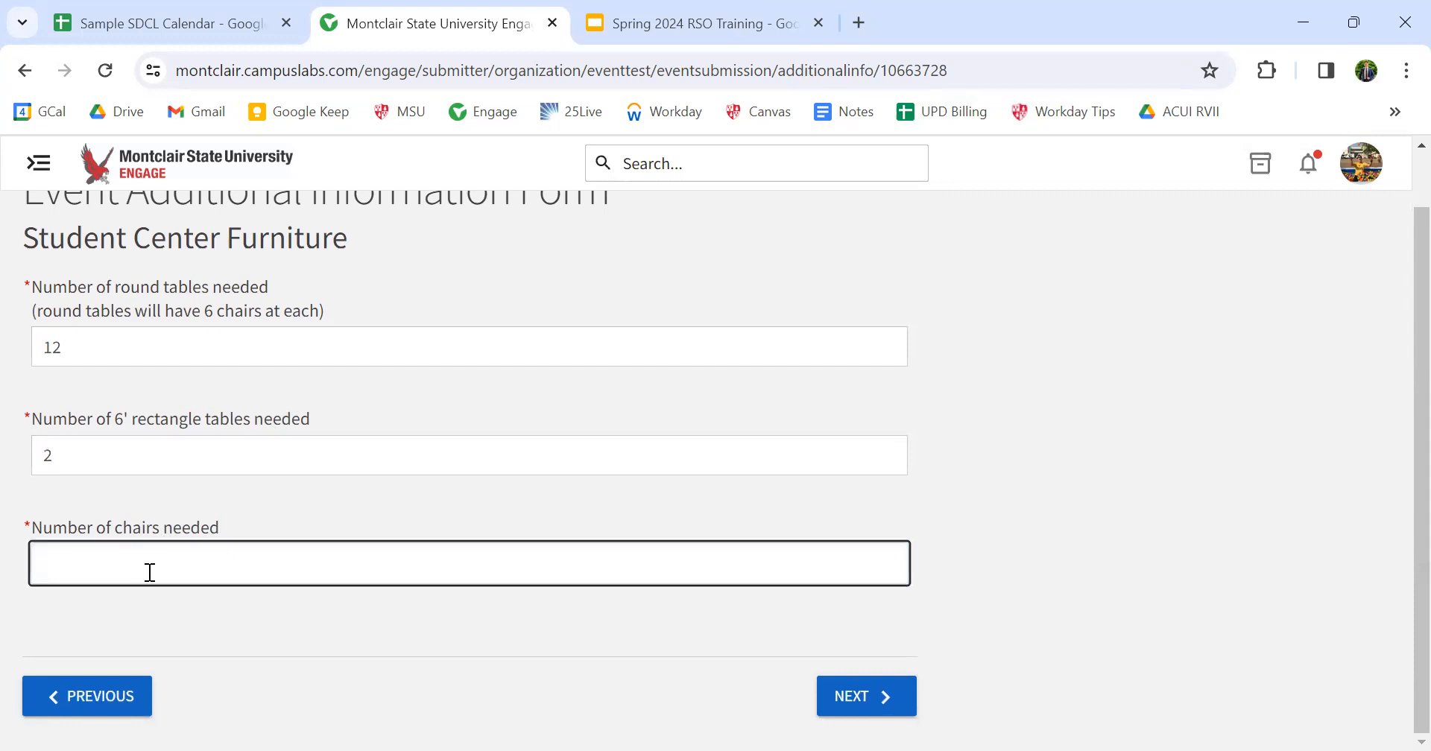
text(100)
click(875, 705)
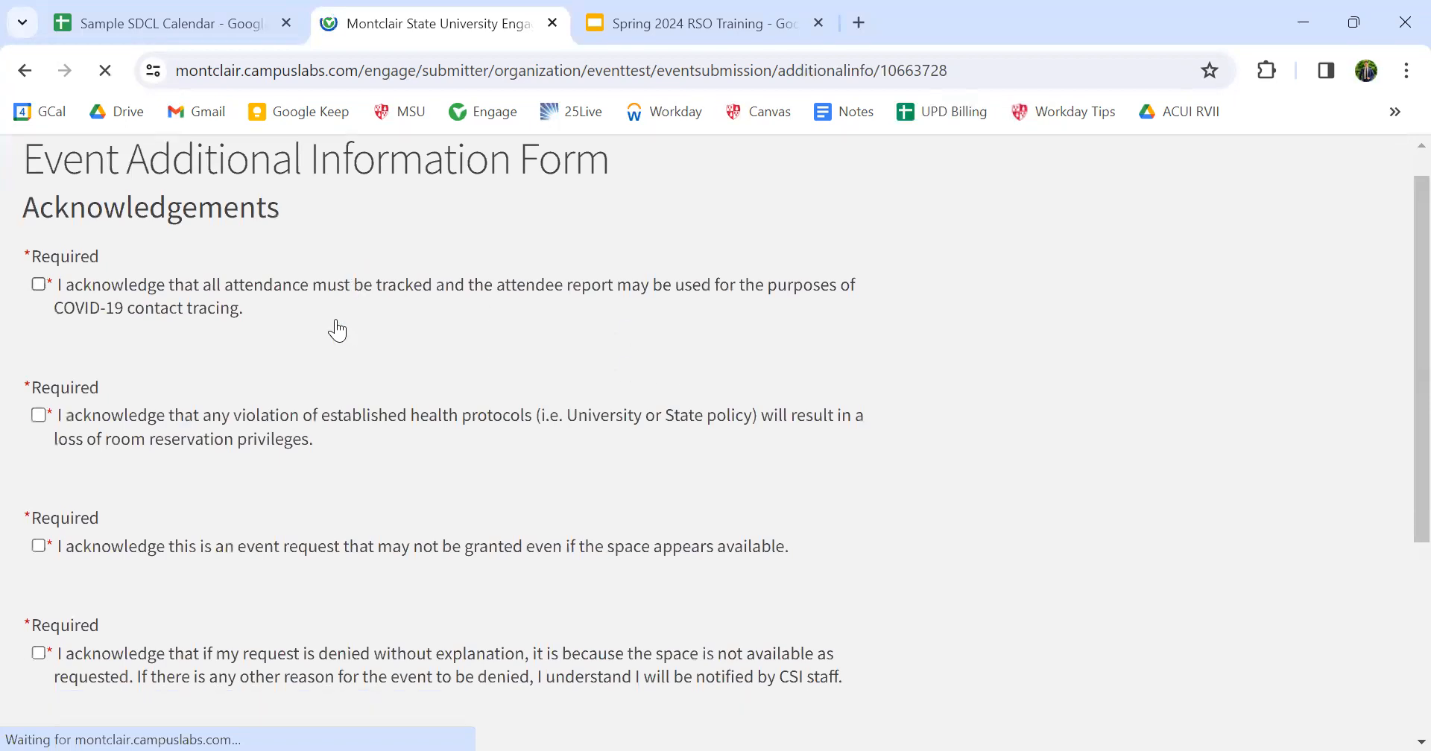
Accept all the required acknowledgements, from attendance tracking through the custom setup deadline, and continue to the submission review.
scroll(337, 330, down, 4)
click(38, 466)
click(38, 333)
click(38, 226)
scroll(44, 250, up, 2)
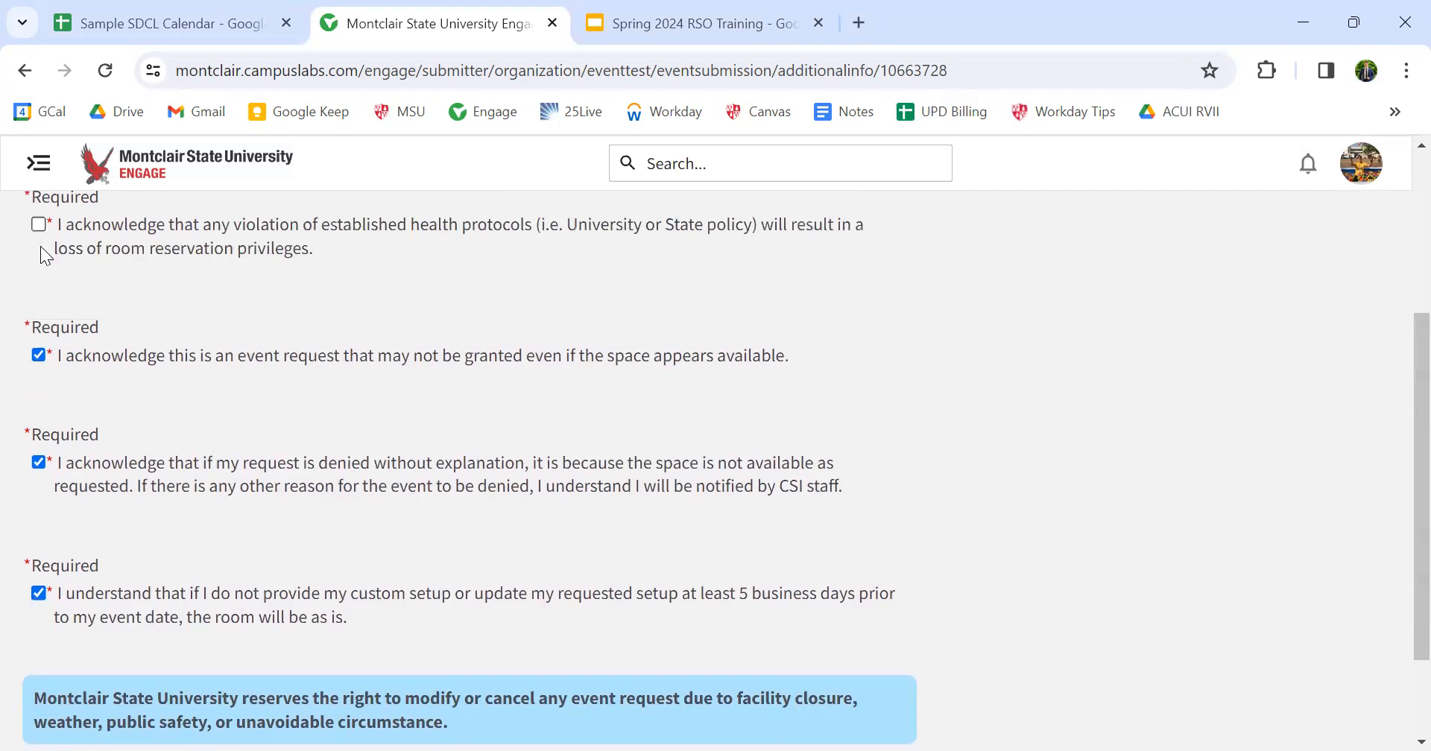
scroll(41, 249, up, 1)
scroll(42, 313, up, 3)
click(38, 335)
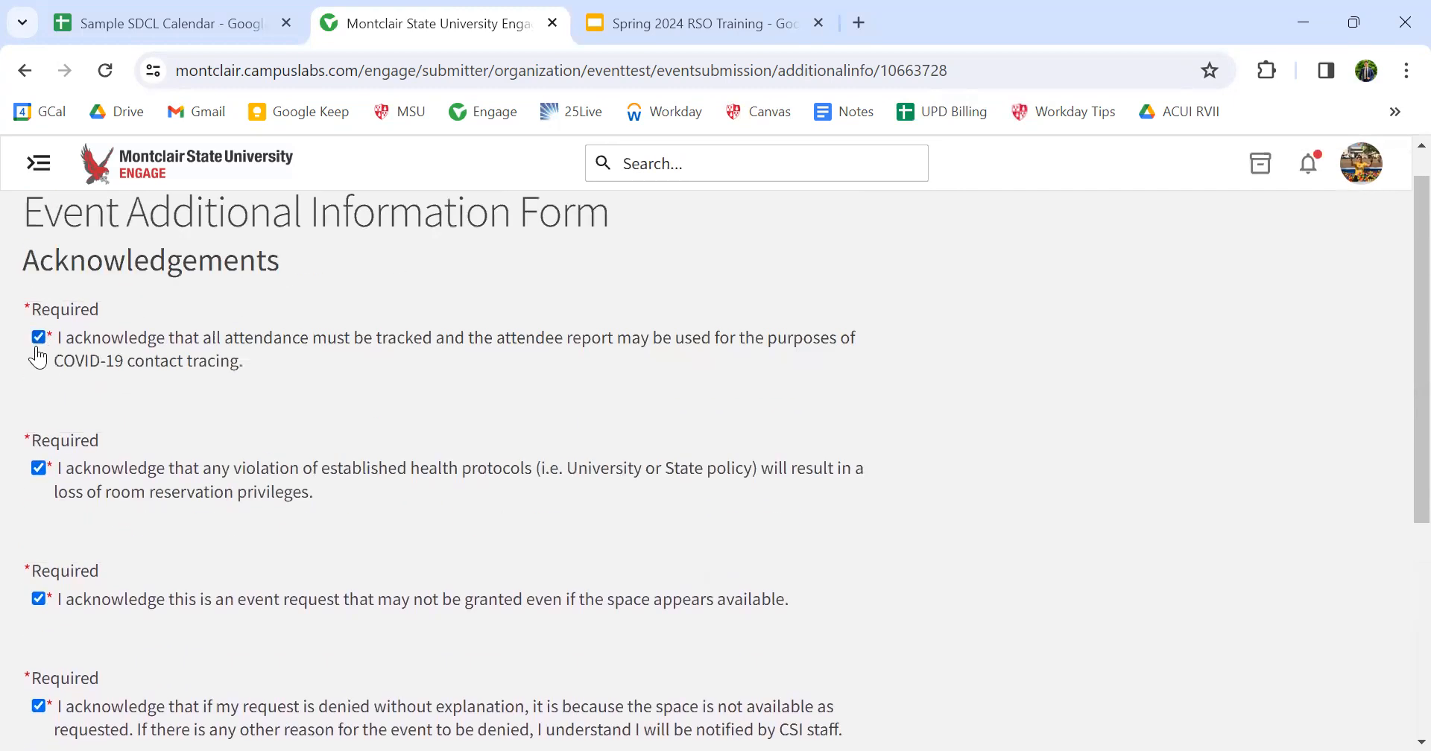
scroll(758, 521, down, 5)
click(898, 695)
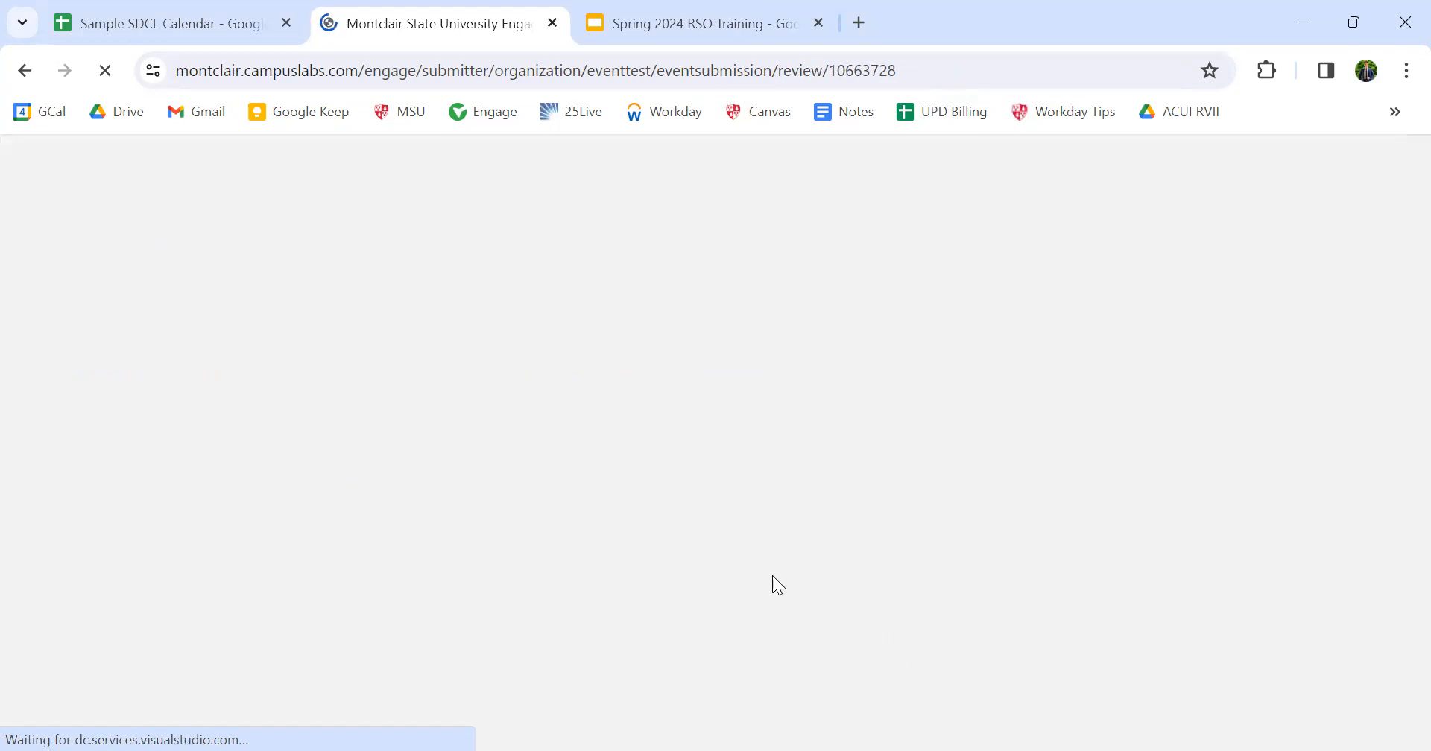
Set the submission to be sent through the review process and submit the event request.
scroll(283, 411, down, 2)
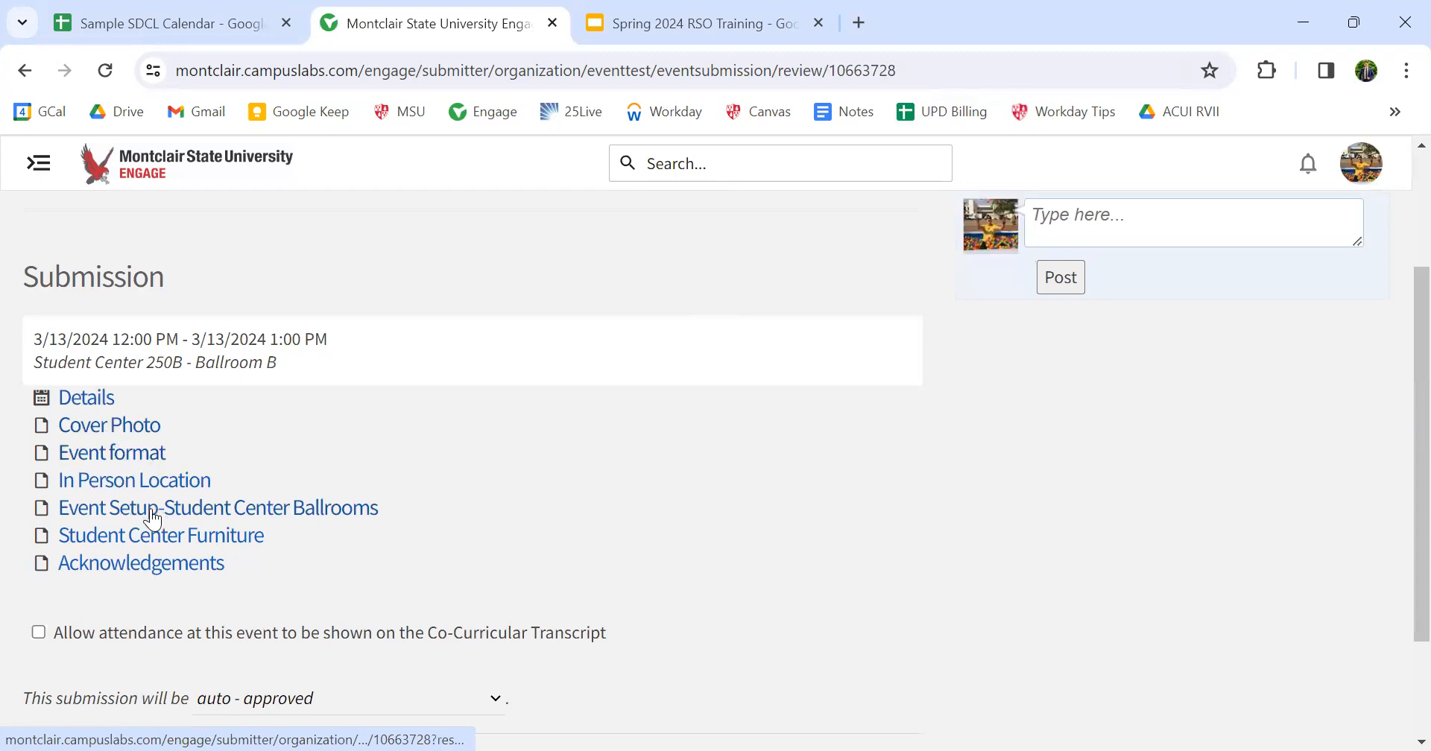
scroll(169, 521, down, 2)
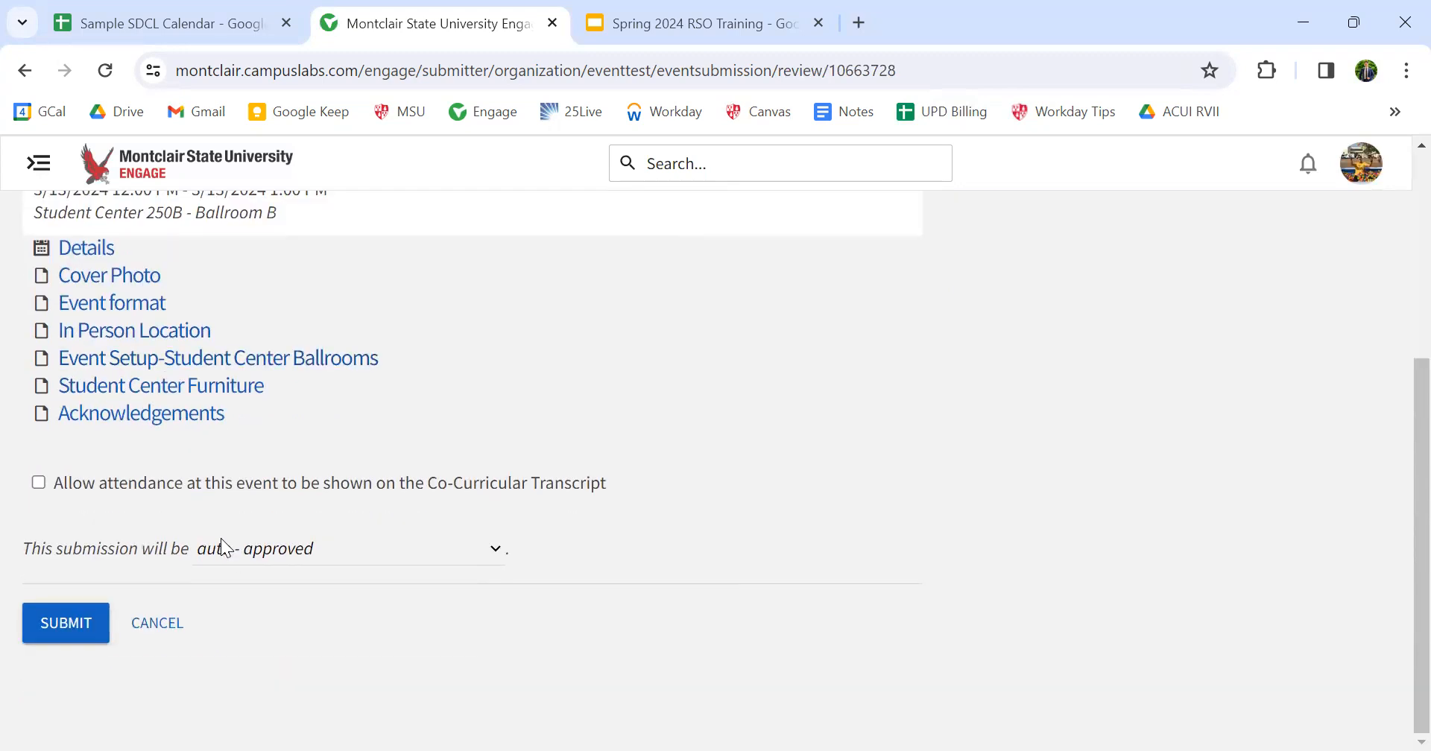
click(258, 559)
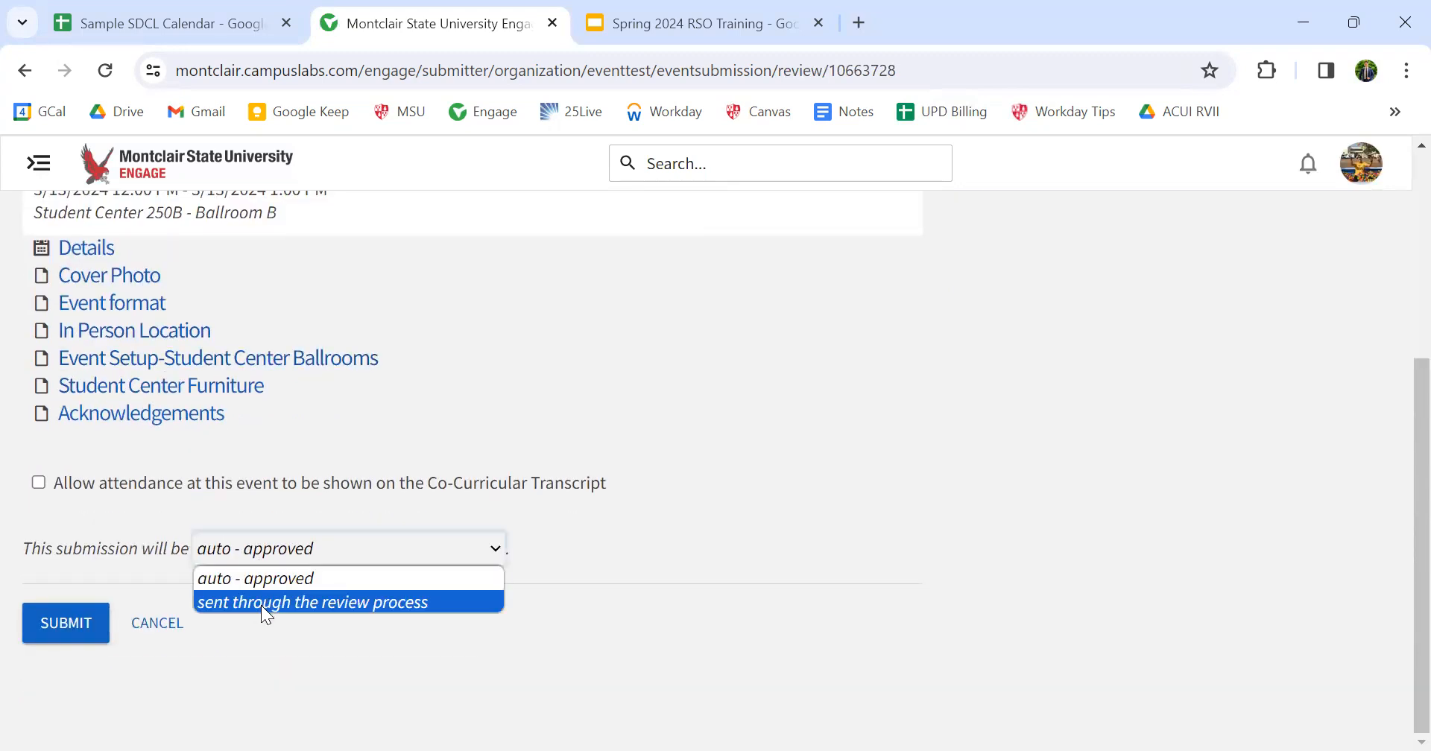
click(261, 606)
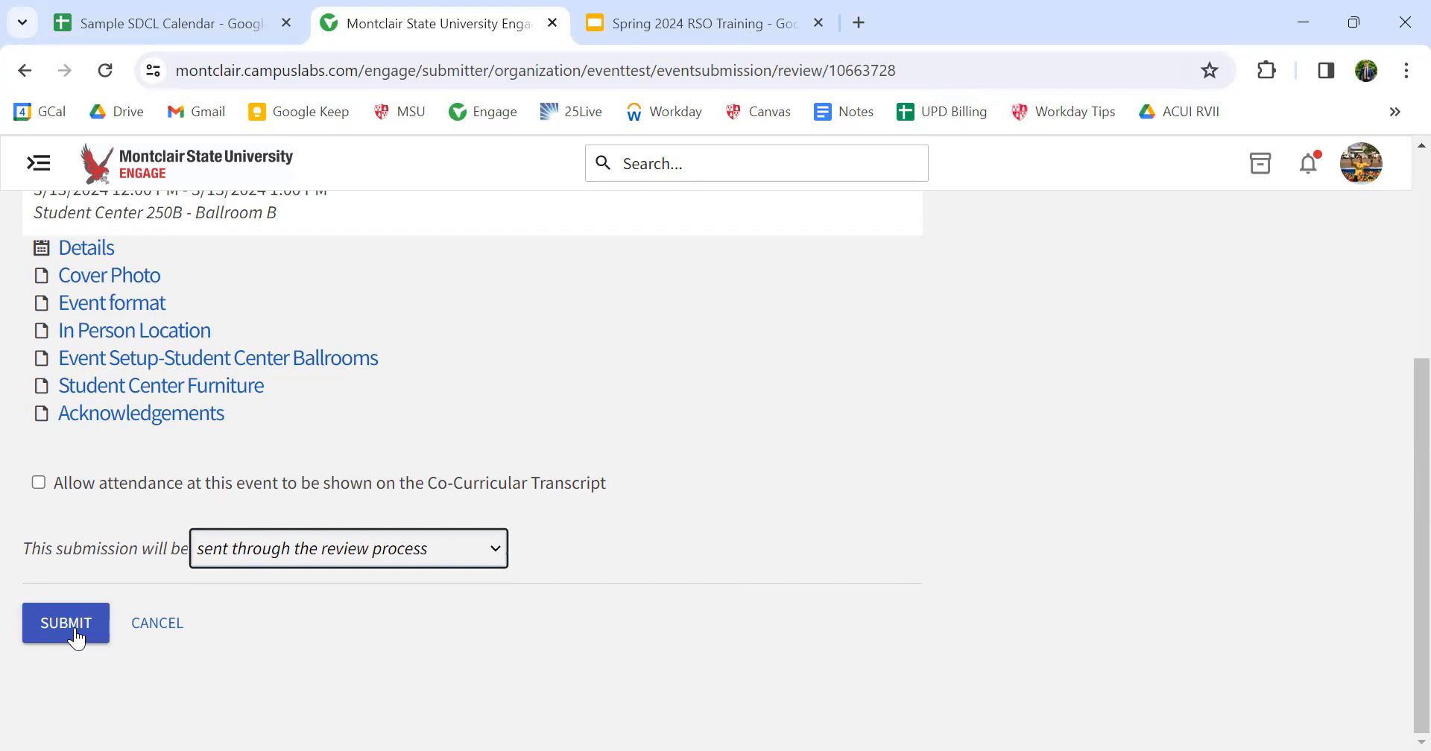
click(76, 632)
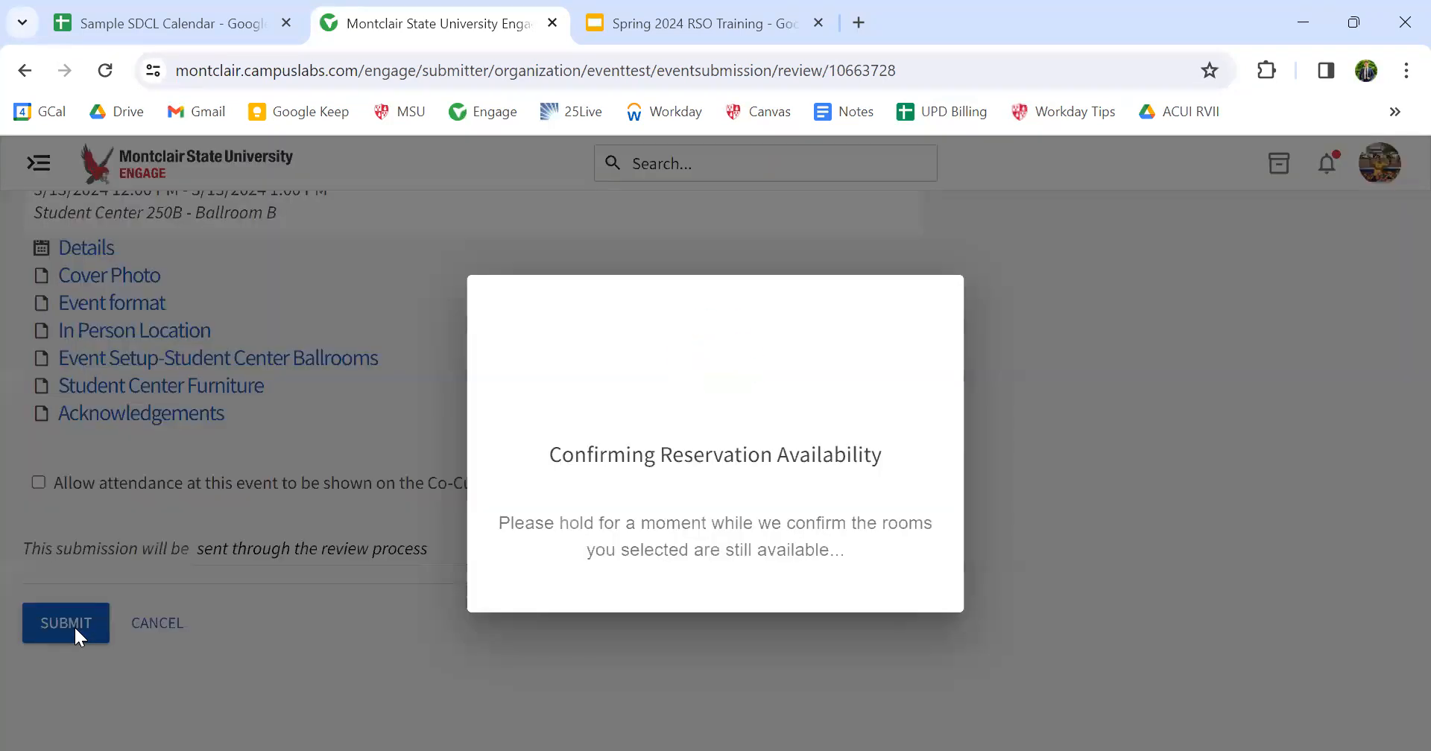